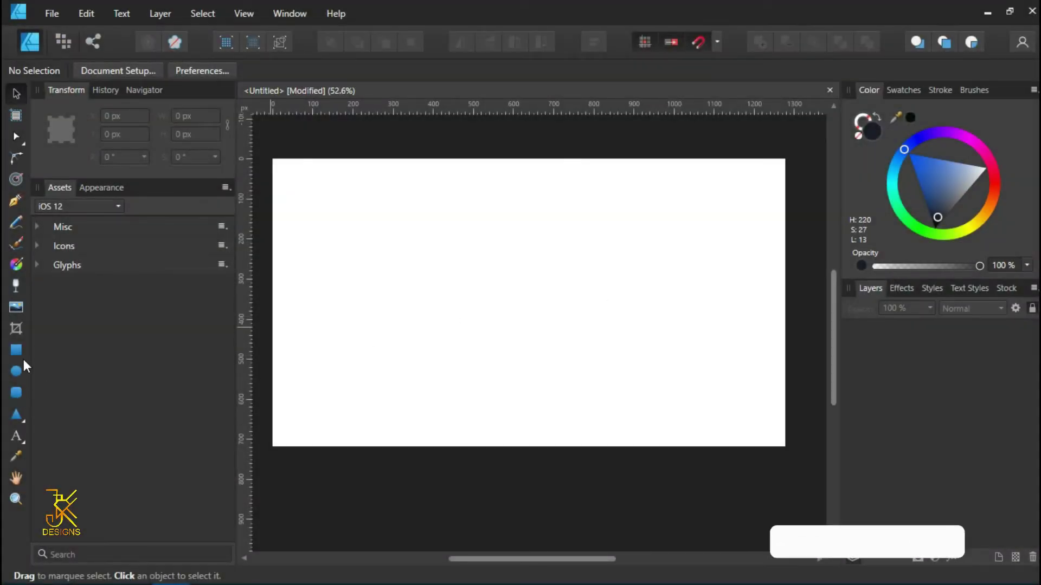
# Step: Draw a small rectangle near the page's top-left and give it a black outline
pyautogui.click(16, 349)
pyautogui.moveTo(317, 195)
pyautogui.mouseDown()
pyautogui.moveTo(366, 239)
pyautogui.moveTo(387, 239)
pyautogui.mouseUp()
pyautogui.click(187, 70)
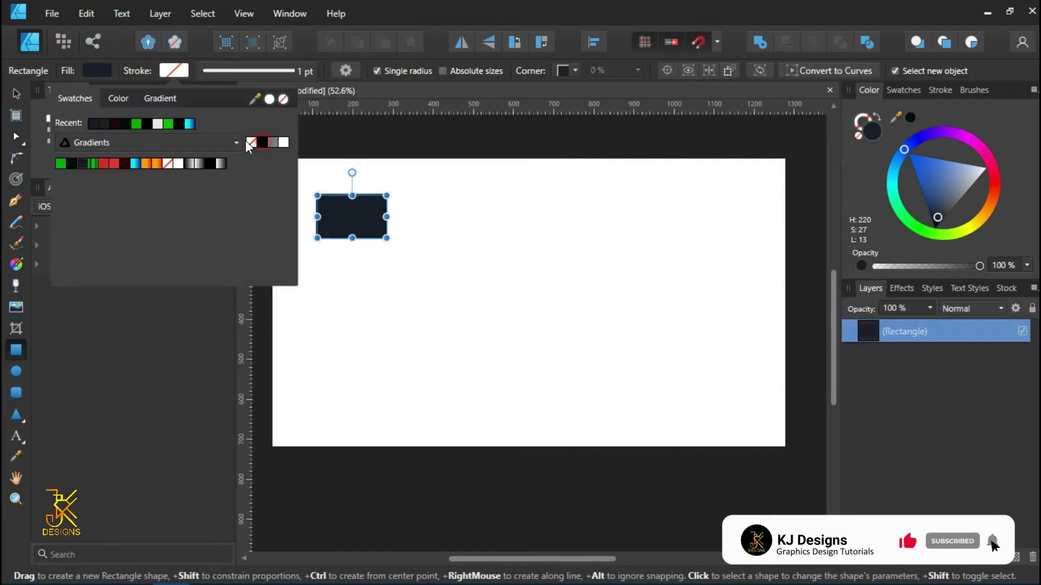
pyautogui.click(262, 142)
pyautogui.click(133, 103)
# Step: Remove the rectangle's fill and select it with the Move tool
pyautogui.click(106, 71)
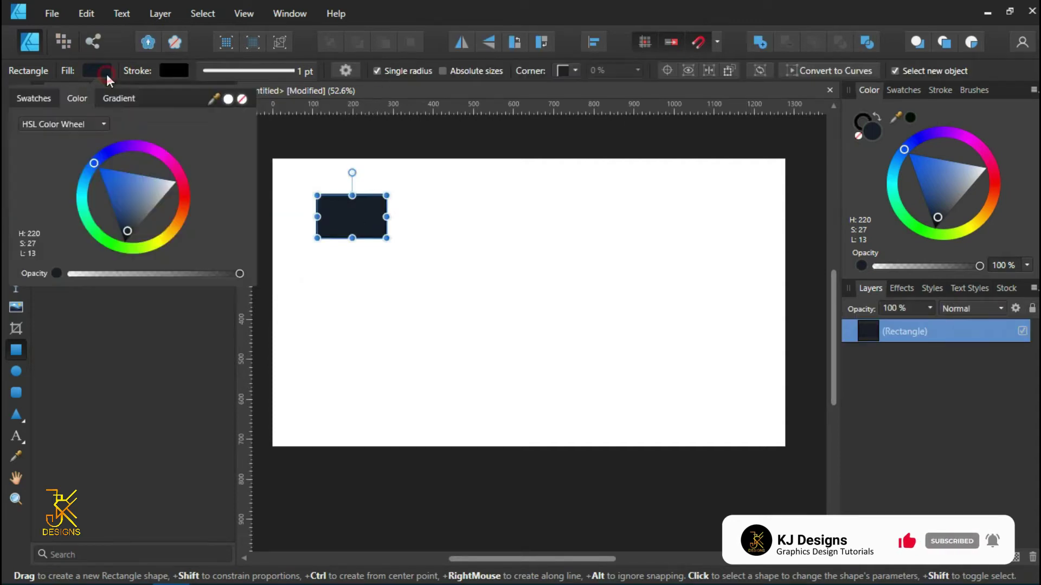
pyautogui.click(242, 100)
pyautogui.click(406, 282)
pyautogui.press('v')
pyautogui.click(386, 213)
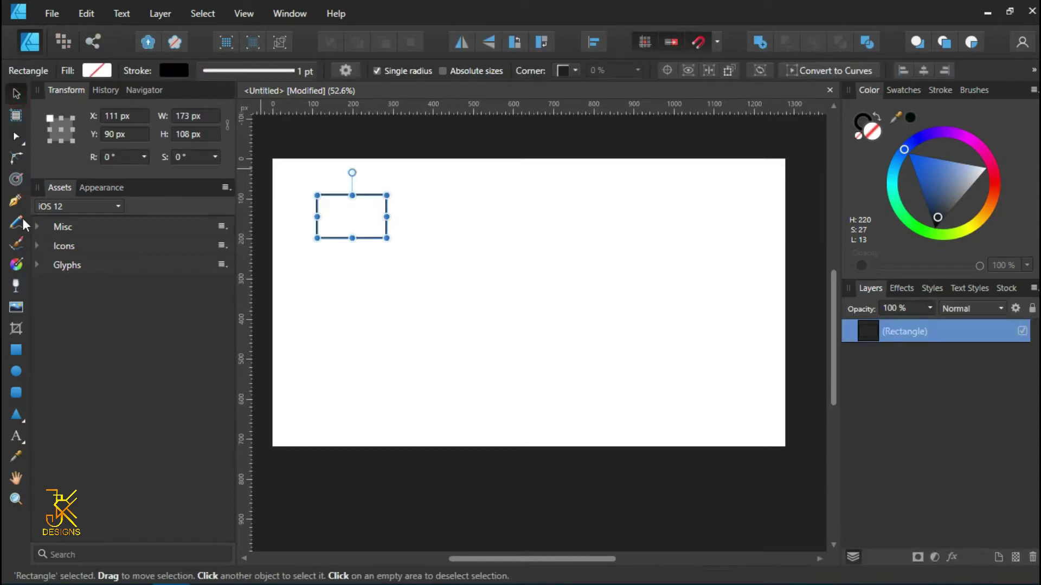
# Step: Round the rectangle's top-right corner into a quarter-circle and place a duplicate beside it
pyautogui.press('c')
pyautogui.click(386, 195)
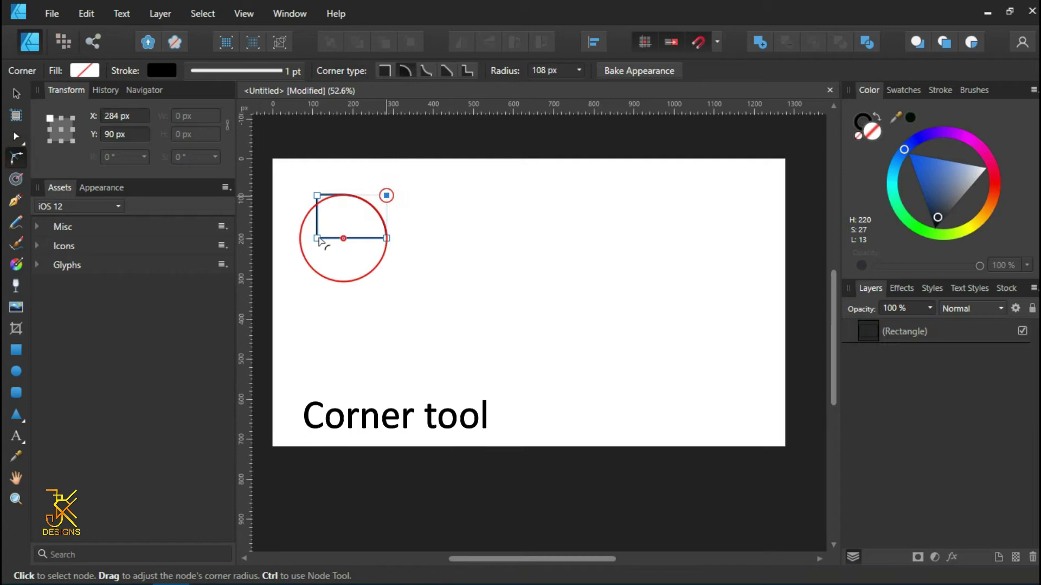
pyautogui.press('v')
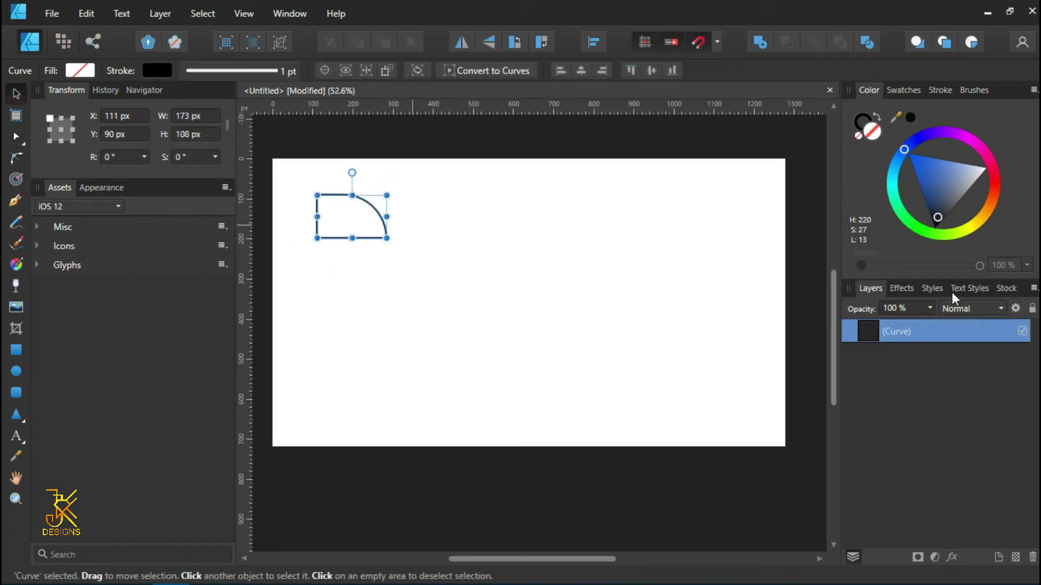
pyautogui.rightClick(866, 328)
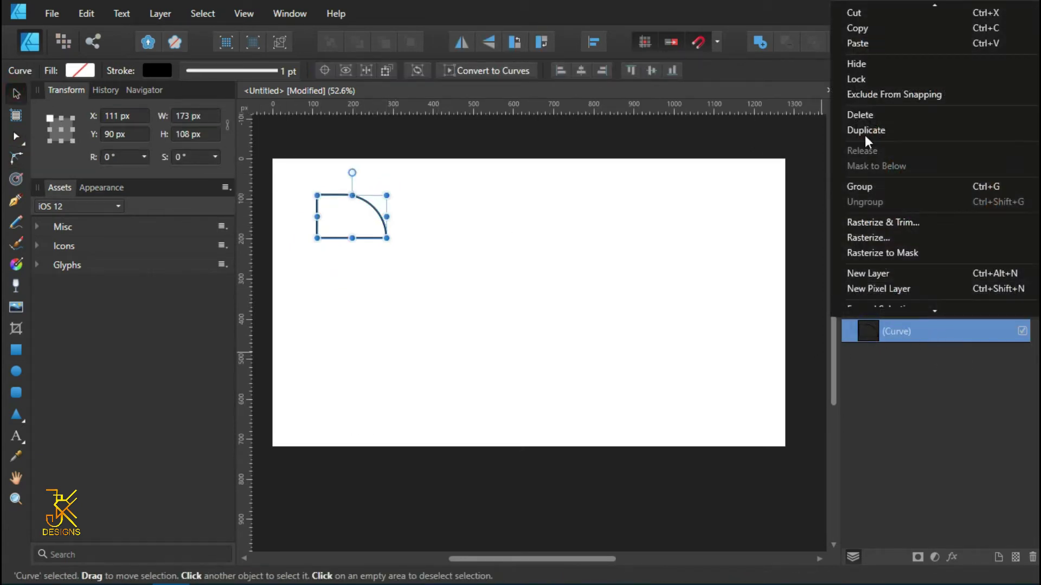
pyautogui.click(865, 128)
pyautogui.moveTo(393, 222); pyautogui.dragTo(462, 224)
pyautogui.scroll(1, 469, 228)
# Step: Add two more offset copies with Ctrl+J and flip the second shape vertically and horizontally
pyautogui.hotkey('ctrl', 'j')
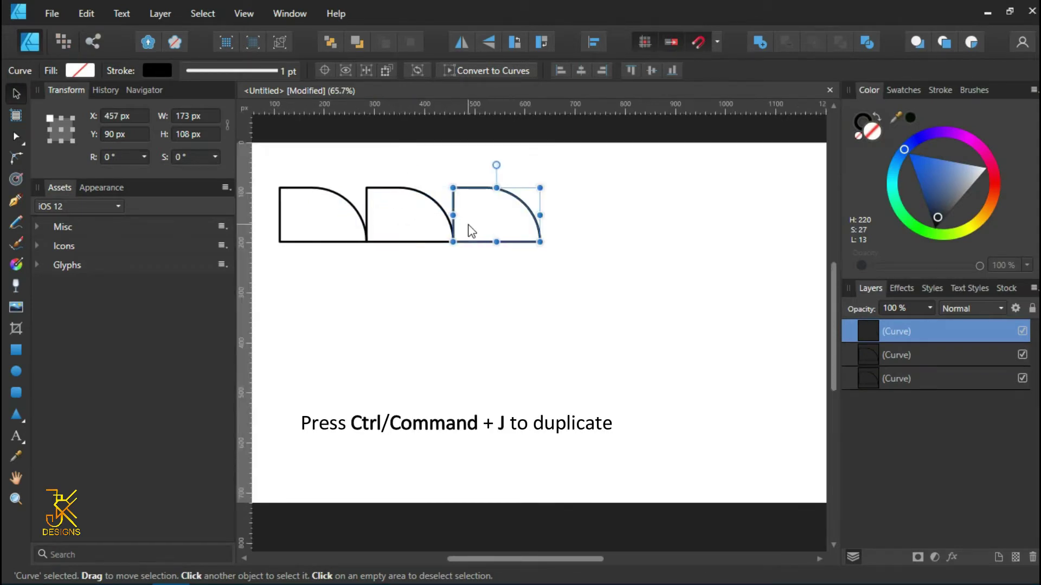
pyautogui.hotkey('ctrl', 'j')
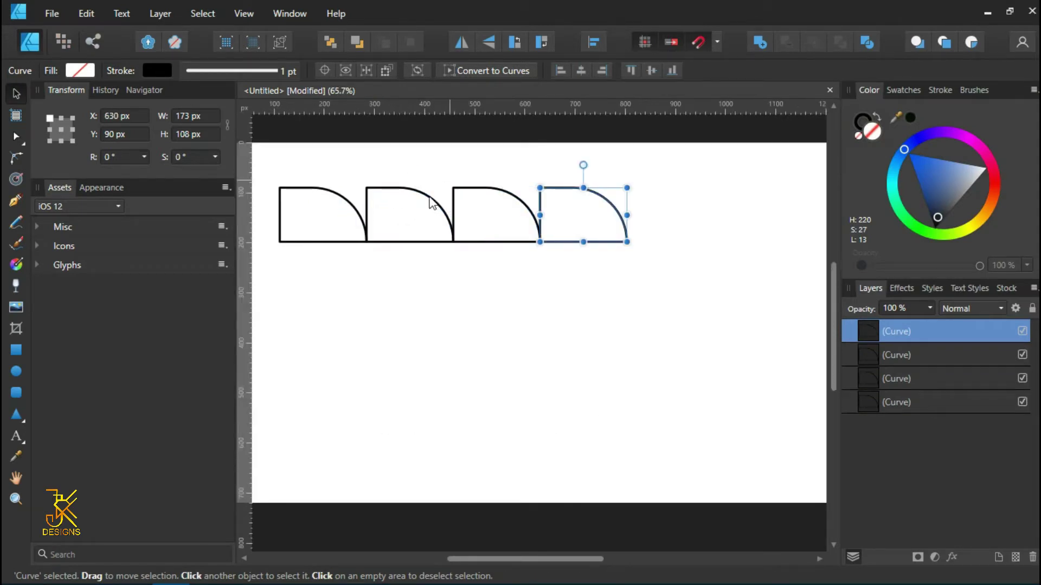
pyautogui.click(431, 203)
pyautogui.scroll(-1, 431, 204)
pyautogui.click(488, 41)
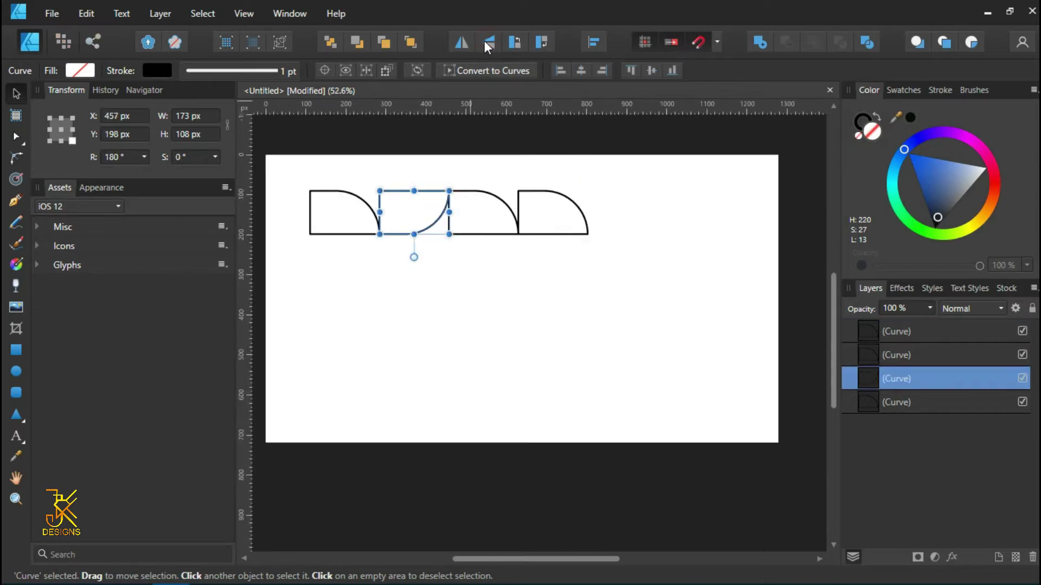
pyautogui.click(462, 42)
# Step: Move the flipped second shape and the third shape down to form a diagonal wave
pyautogui.scroll(2, 409, 208)
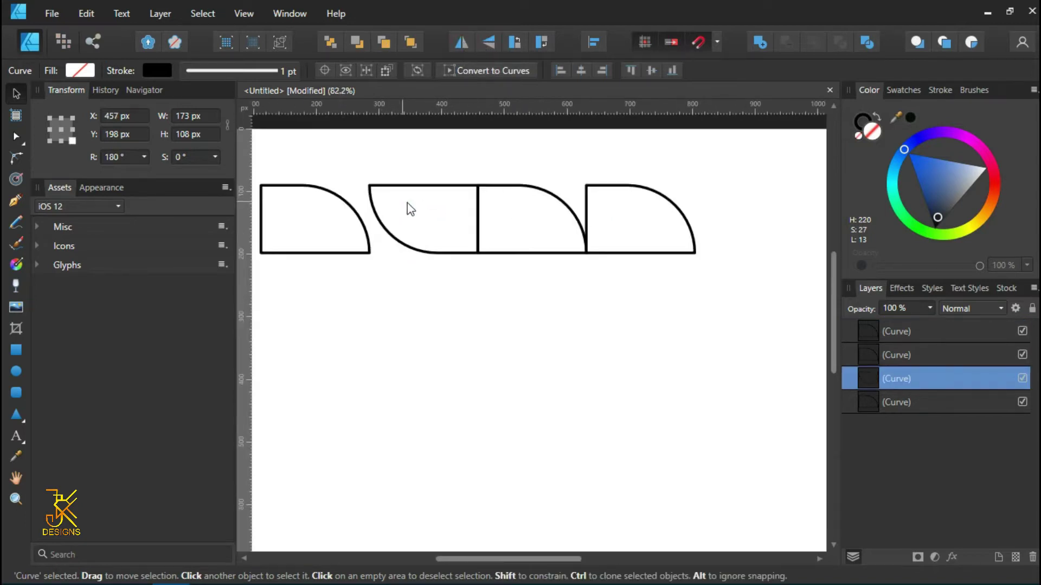
pyautogui.moveTo(411, 209); pyautogui.dragTo(418, 284)
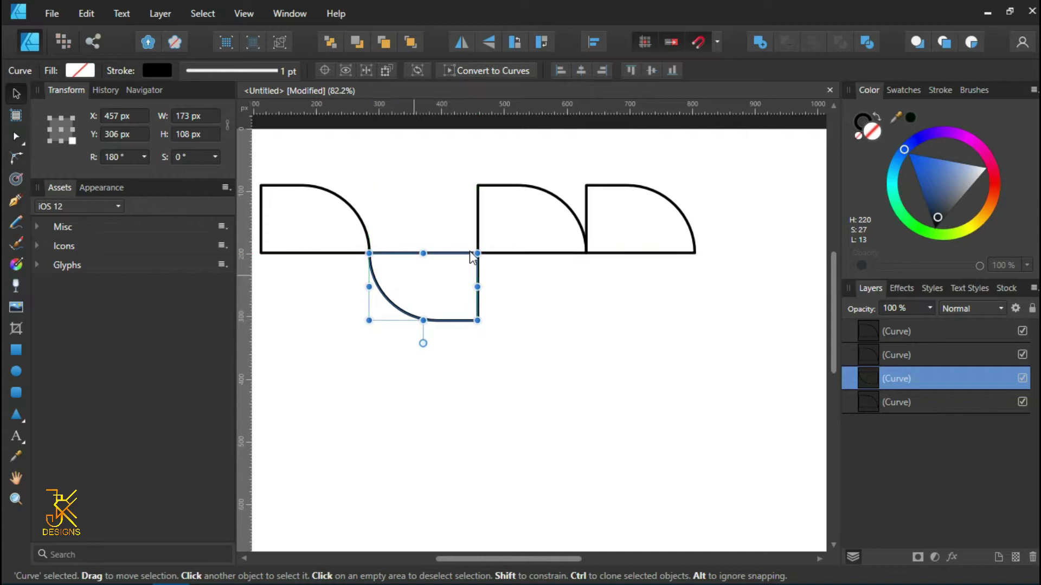
pyautogui.click(559, 204)
pyautogui.moveTo(541, 208); pyautogui.dragTo(542, 338)
pyautogui.click(654, 218)
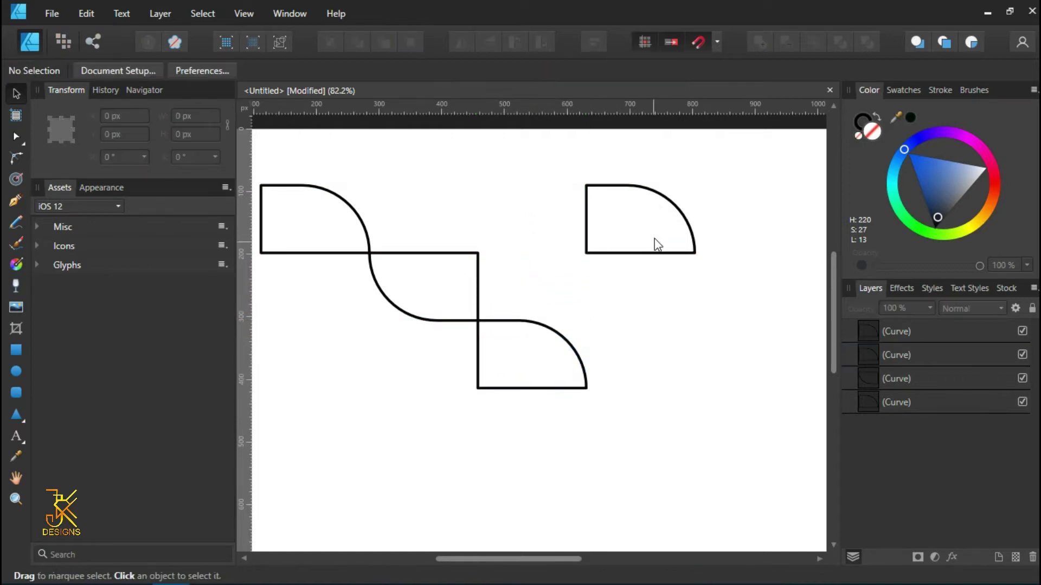
# Step: Flip the right-most quarter-round vertically, snap it below the third shape, and select all four
pyautogui.click(668, 202)
pyautogui.click(490, 42)
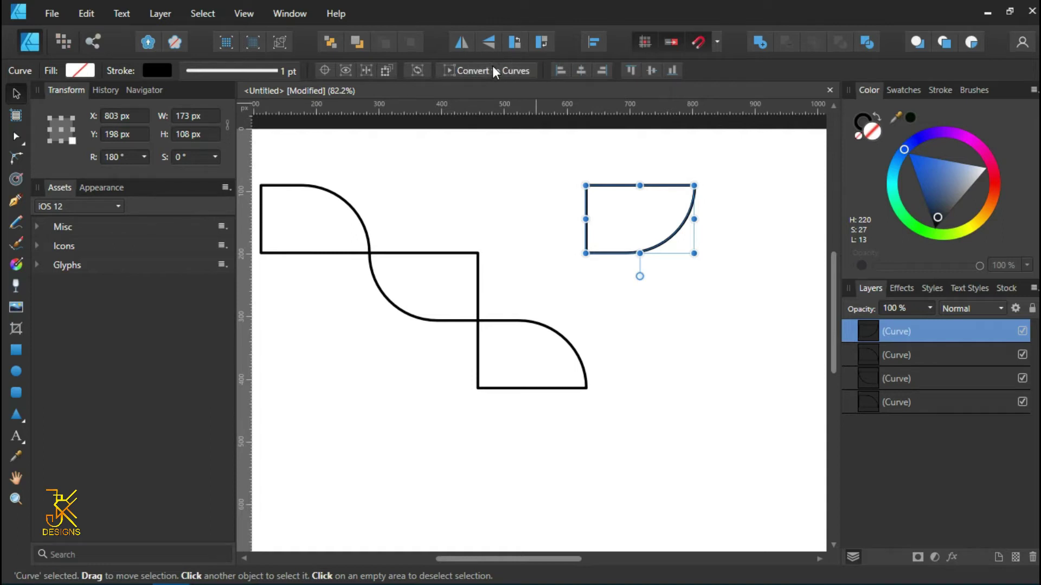
pyautogui.moveTo(641, 236); pyautogui.dragTo(645, 438)
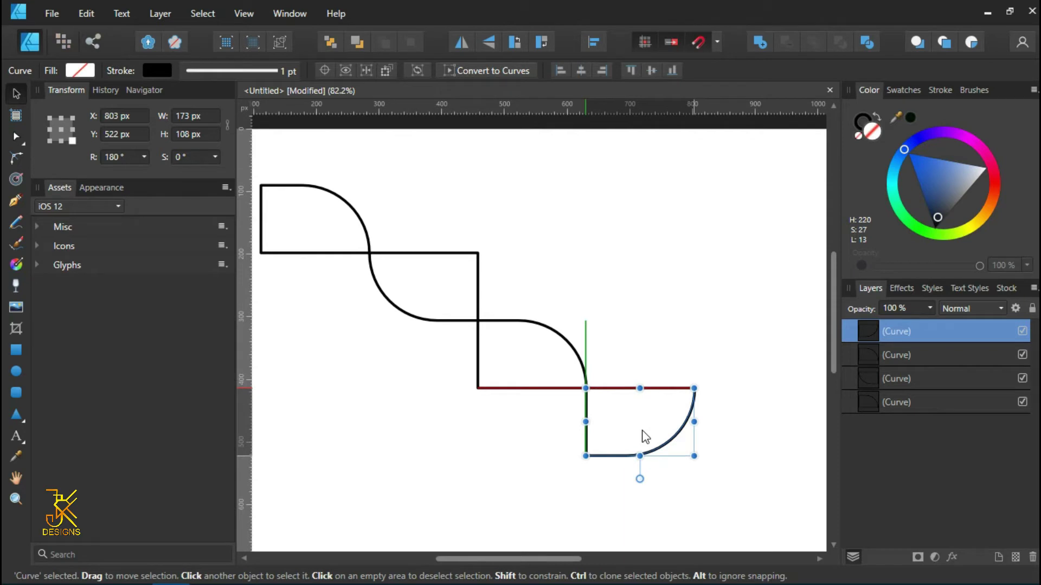
pyautogui.scroll(-1, 634, 326)
pyautogui.click(549, 253)
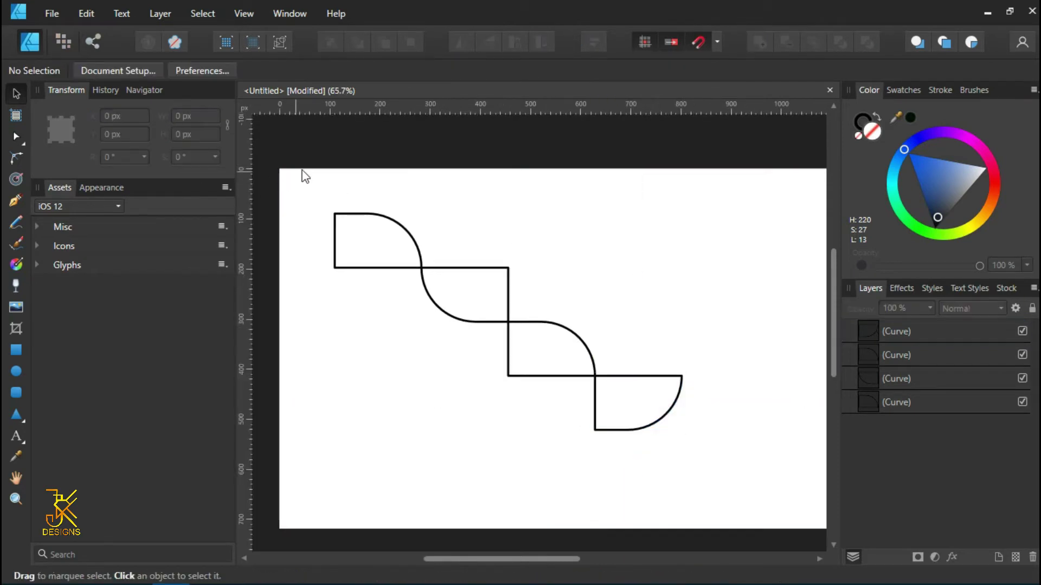
pyautogui.moveTo(302, 172); pyautogui.dragTo(721, 483)
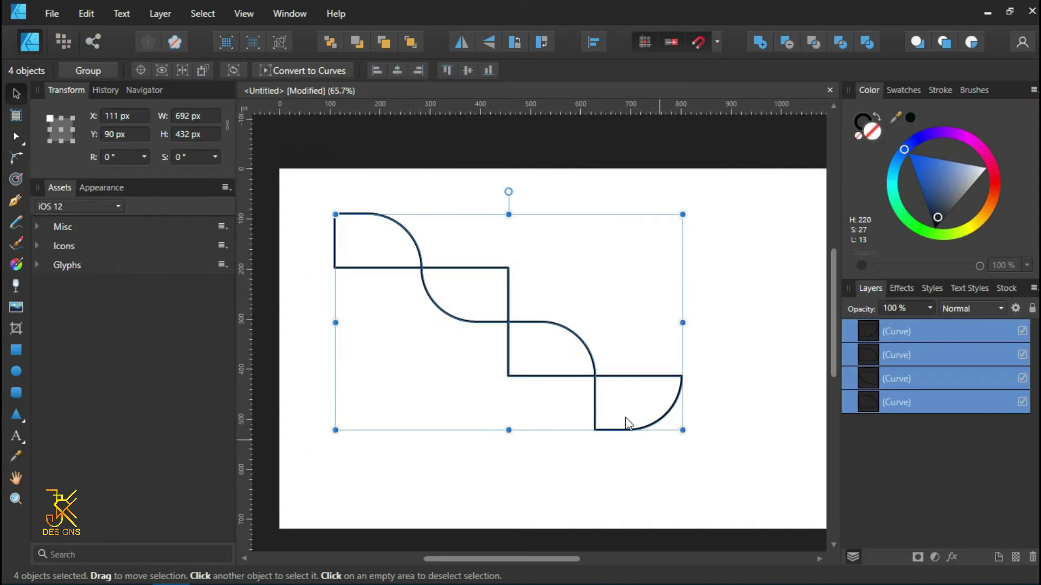
# Step: Convert the four shapes to curves, delete the first left straight edge, and select all nodes
pyautogui.click(301, 71)
pyautogui.click(14, 138)
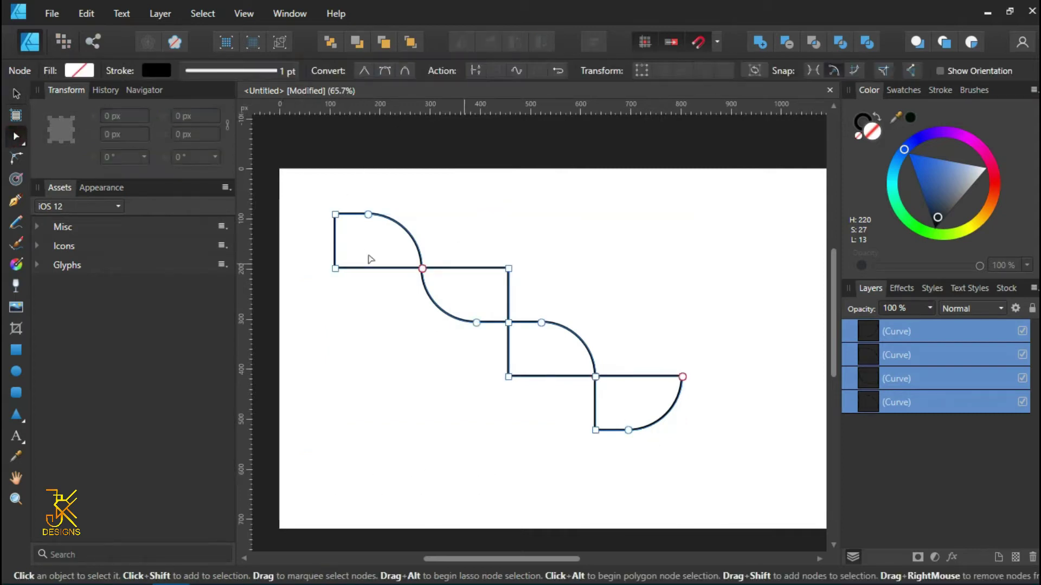
pyautogui.keyDown('ctrl'); pyautogui.click(336, 233); pyautogui.keyUp('ctrl')
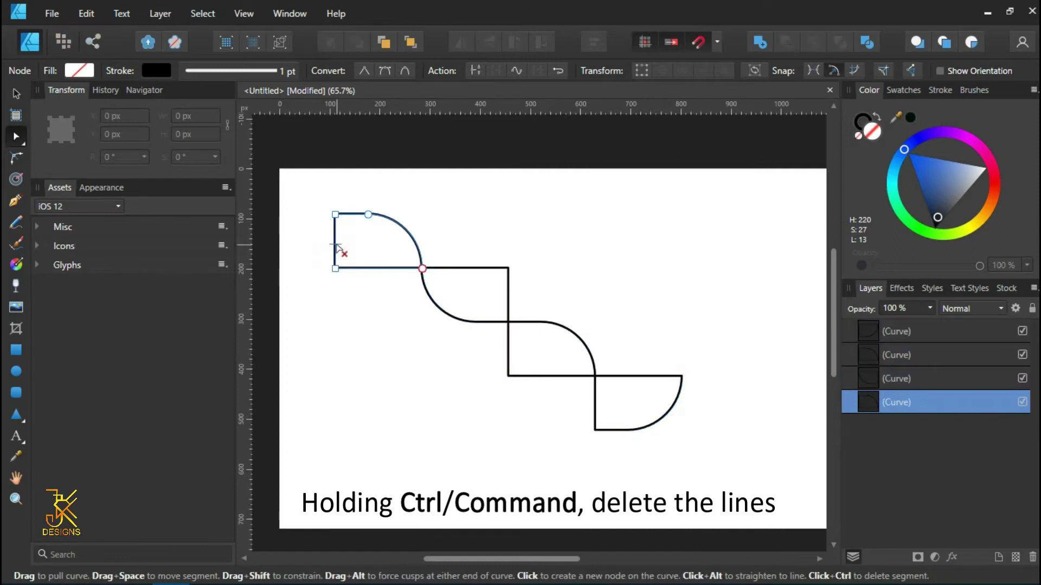
pyautogui.hotkey('ctrl', 'a')
pyautogui.moveTo(308, 193); pyautogui.dragTo(731, 518)
pyautogui.click(509, 251)
pyautogui.moveTo(315, 188); pyautogui.dragTo(717, 511)
# Step: Delete the remaining straight bottom and side edges, leaving one flowing wave line
pyautogui.keyDown('ctrl'); pyautogui.click(337, 242); pyautogui.keyUp('ctrl')
pyautogui.keyDown('ctrl'); pyautogui.click(367, 269); pyautogui.keyUp('ctrl')
pyautogui.keyDown('ctrl'); pyautogui.click(442, 269); pyautogui.keyUp('ctrl')
pyautogui.keyDown('ctrl'); pyautogui.click(508, 305); pyautogui.keyUp('ctrl')
pyautogui.keyDown('ctrl'); pyautogui.click(508, 353); pyautogui.keyUp('ctrl')
pyautogui.keyDown('ctrl'); pyautogui.click(543, 376); pyautogui.keyUp('ctrl')
pyautogui.keyDown('ctrl'); pyautogui.click(616, 378); pyautogui.keyUp('ctrl')
pyautogui.click(652, 432)
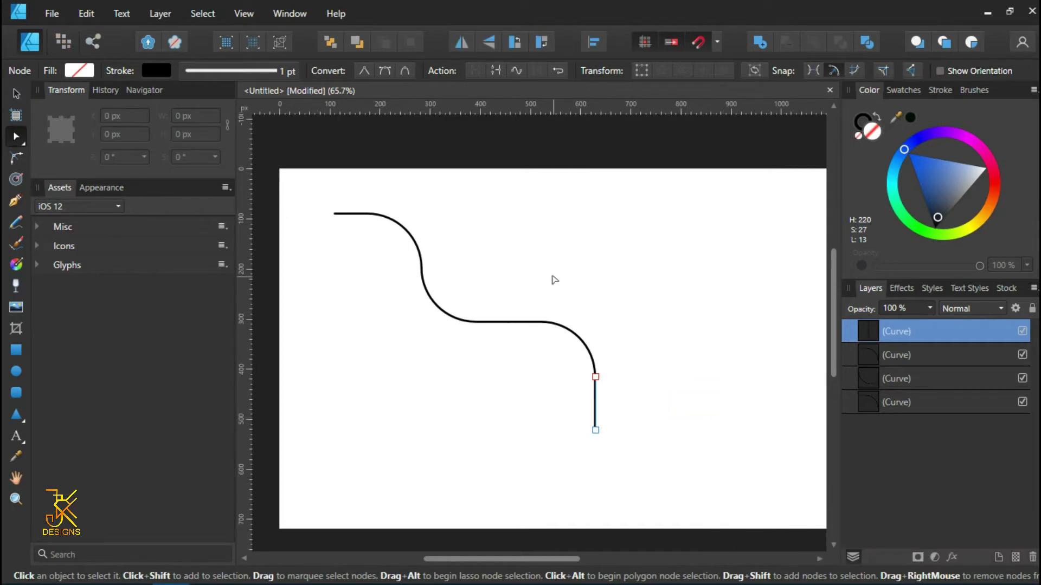
# Step: Select all four wave curves, join them into a single curve, and nudge it up-left
pyautogui.moveTo(361, 226); pyautogui.dragTo(716, 524)
pyautogui.moveTo(298, 176); pyautogui.dragTo(681, 491)
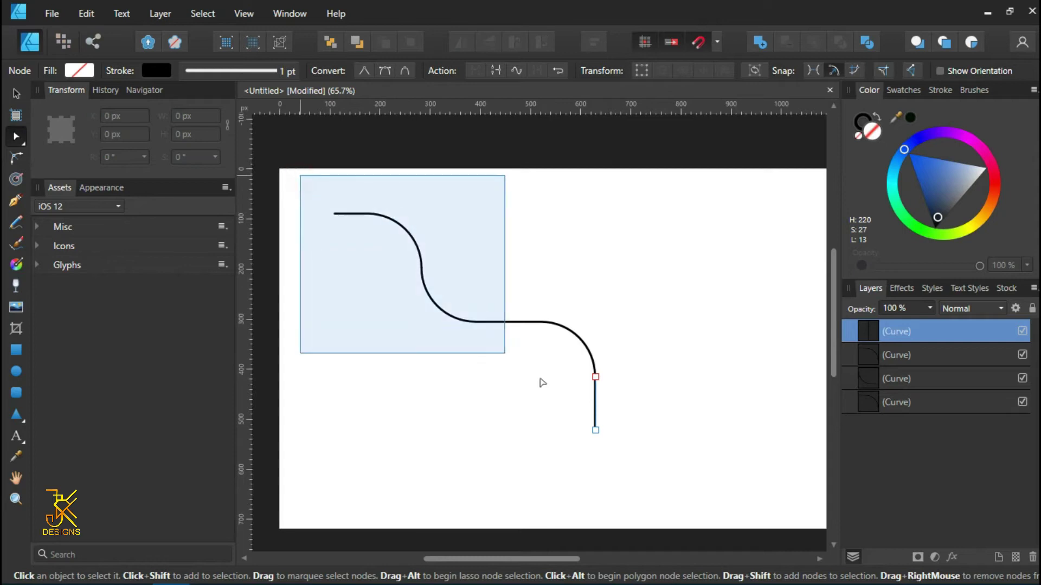
pyautogui.keyDown('shift'); pyautogui.click(912, 374); pyautogui.keyUp('shift')
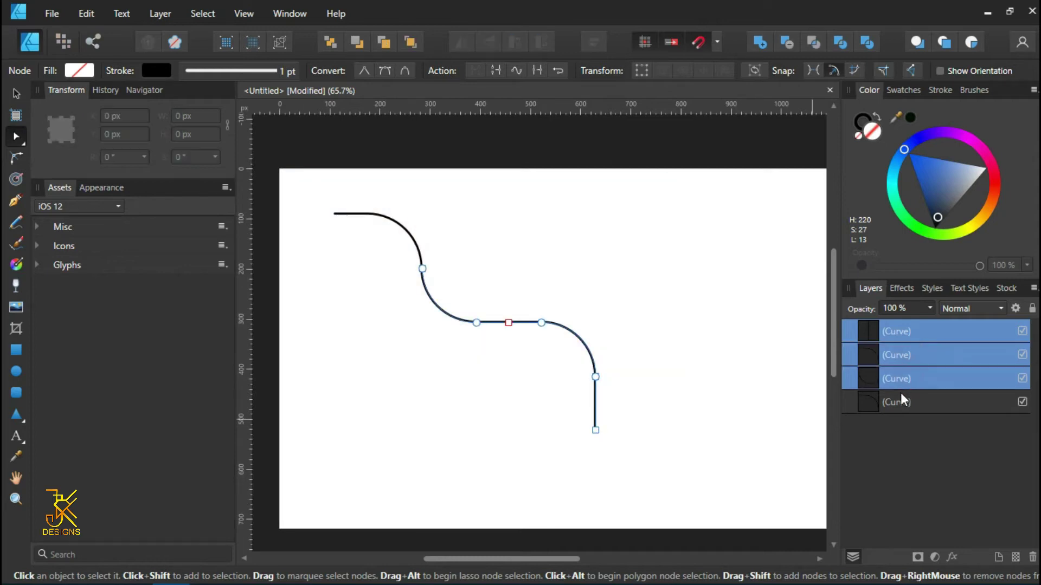
pyautogui.keyDown('shift'); pyautogui.click(901, 405); pyautogui.keyUp('shift')
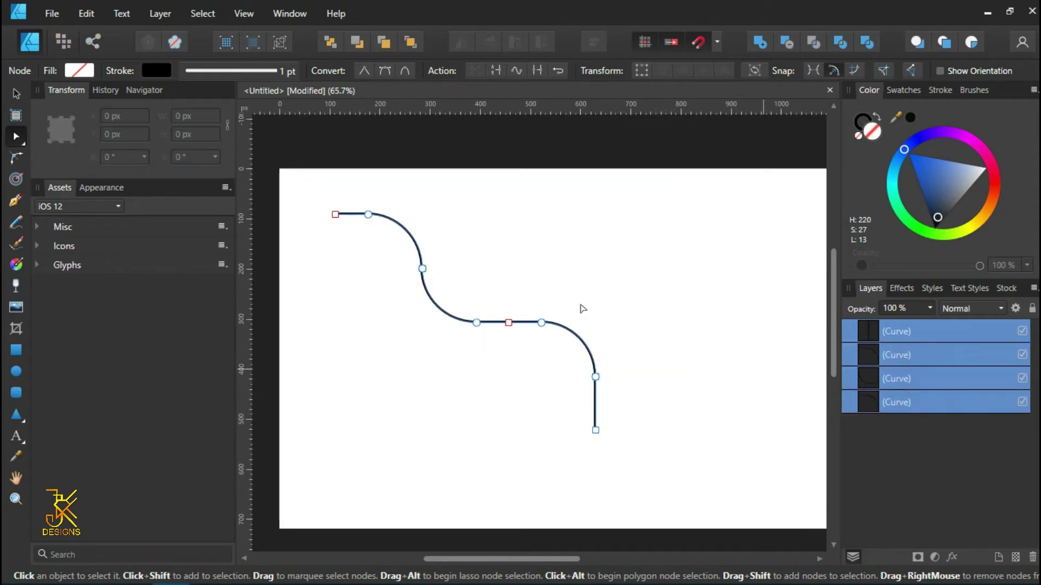
pyautogui.click(538, 71)
pyautogui.click(15, 93)
pyautogui.moveTo(534, 320)
pyautogui.mouseDown()
pyautogui.moveTo(548, 316)
pyautogui.moveTo(518, 292)
pyautogui.mouseUp()
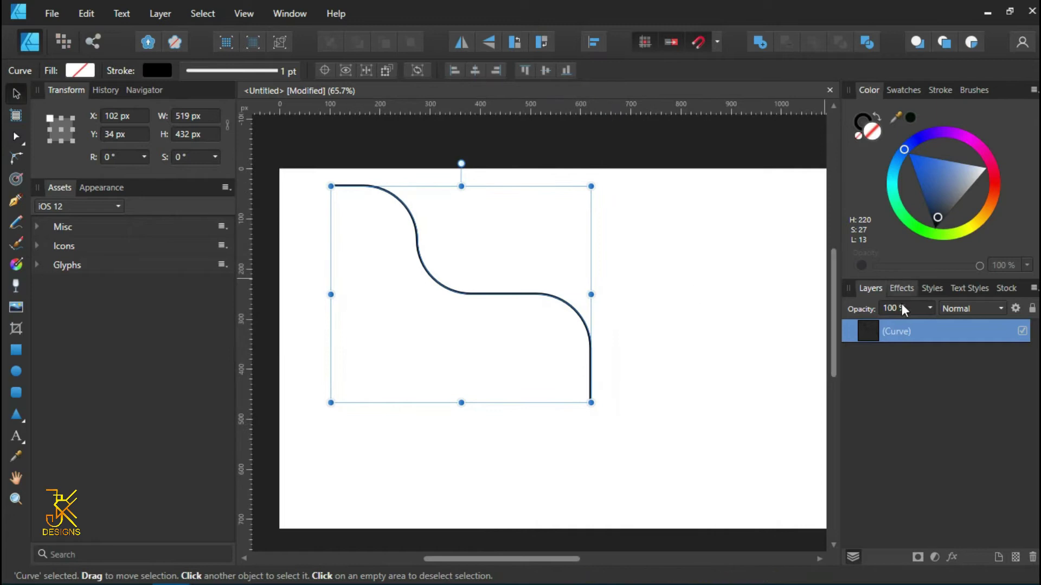
# Step: Duplicate the S-curve, offset the copy slightly down-left, and select both curves
pyautogui.rightClick(867, 336)
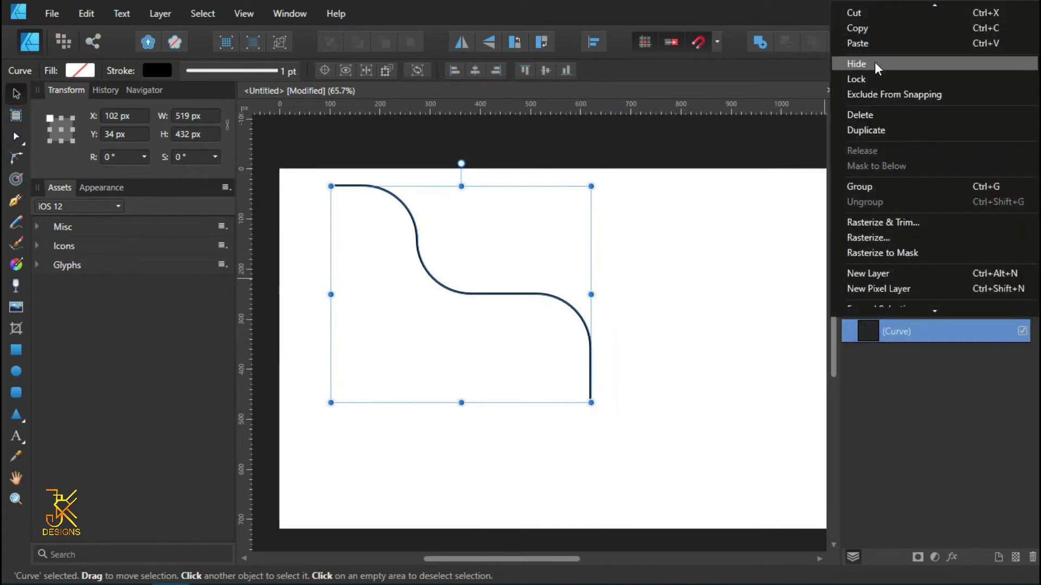
pyautogui.click(866, 130)
pyautogui.scroll(1, 509, 312)
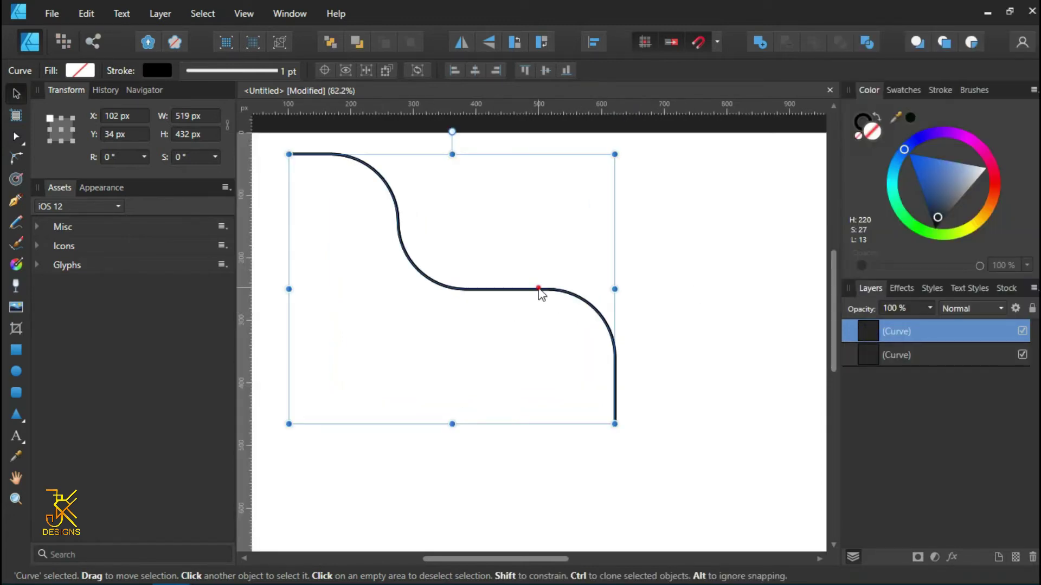
pyautogui.moveTo(537, 294); pyautogui.dragTo(535, 303)
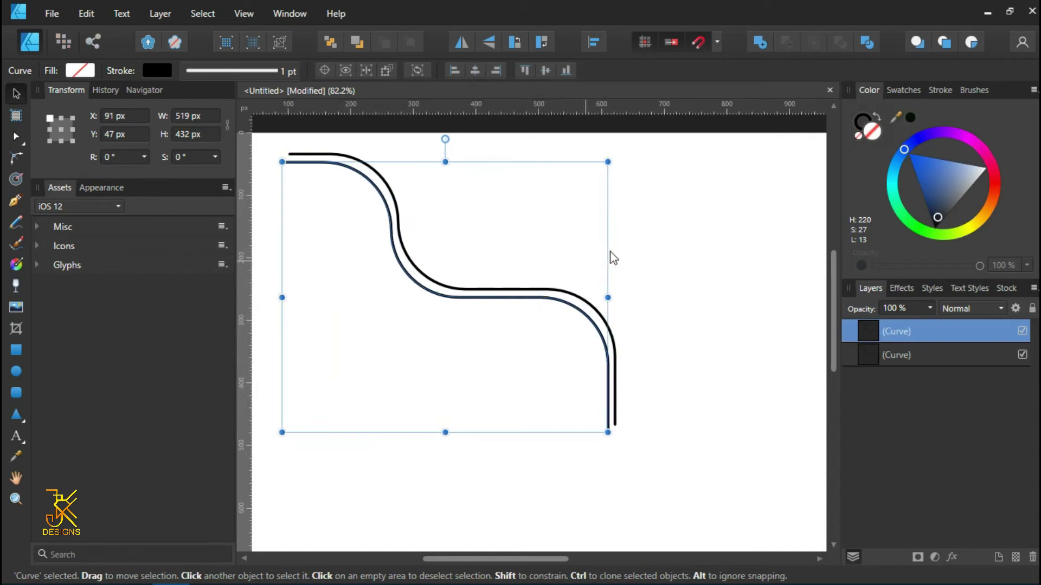
pyautogui.click(543, 232)
pyautogui.scroll(-1, 470, 209)
pyautogui.scroll(-1, 357, 166)
pyautogui.moveTo(331, 156); pyautogui.dragTo(748, 515)
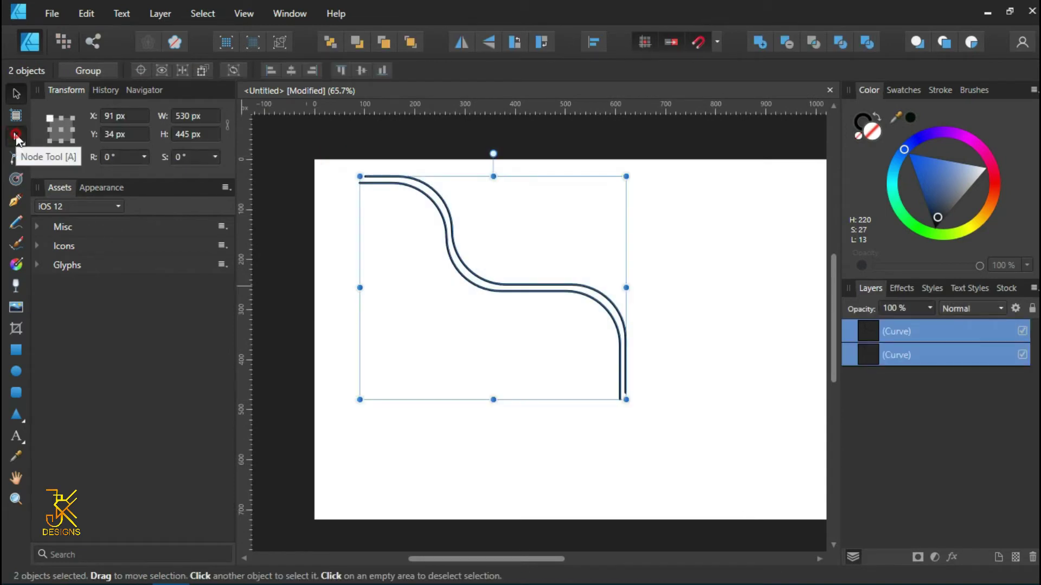
# Step: Align the copy's start and bottom end nodes with the original curve's ends
pyautogui.click(15, 137)
pyautogui.scroll(1, 374, 237)
pyautogui.scroll(3, 374, 206)
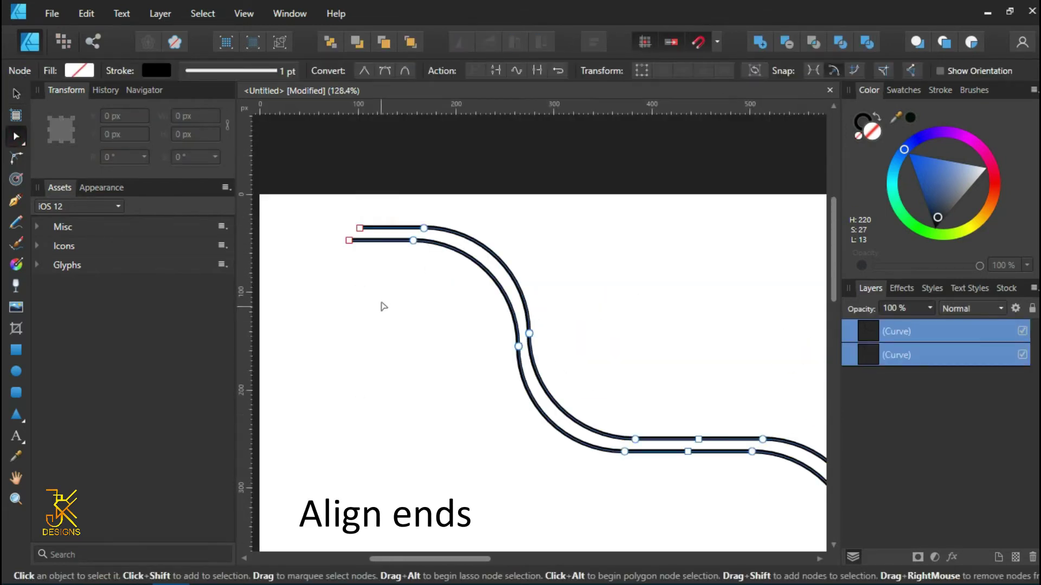
pyautogui.moveTo(348, 241); pyautogui.dragTo(360, 240)
pyautogui.scroll(-3, 568, 354)
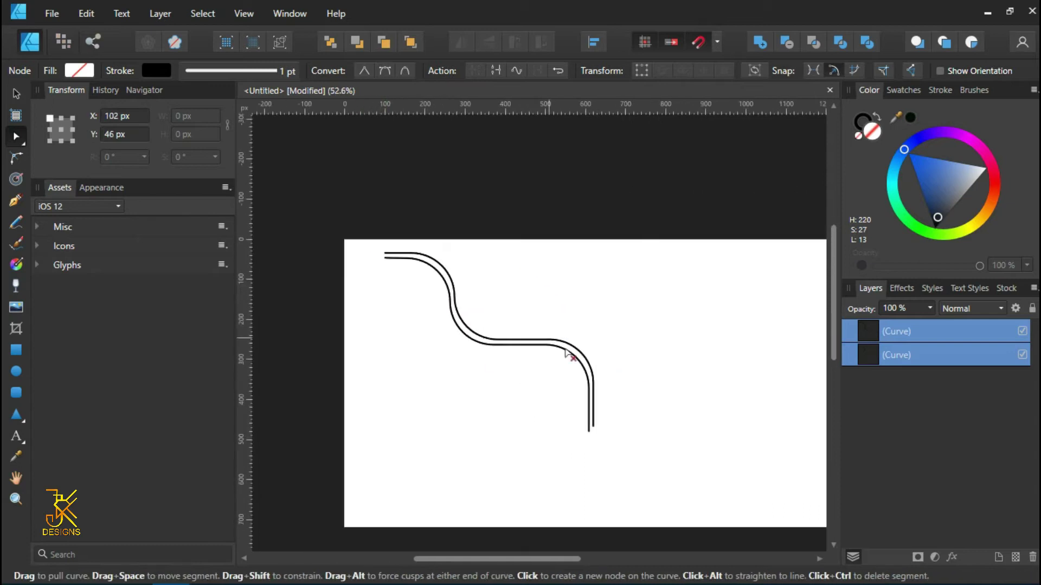
pyautogui.scroll(2, 543, 341)
pyautogui.scroll(2, 543, 342)
pyautogui.moveTo(516, 346); pyautogui.dragTo(519, 334)
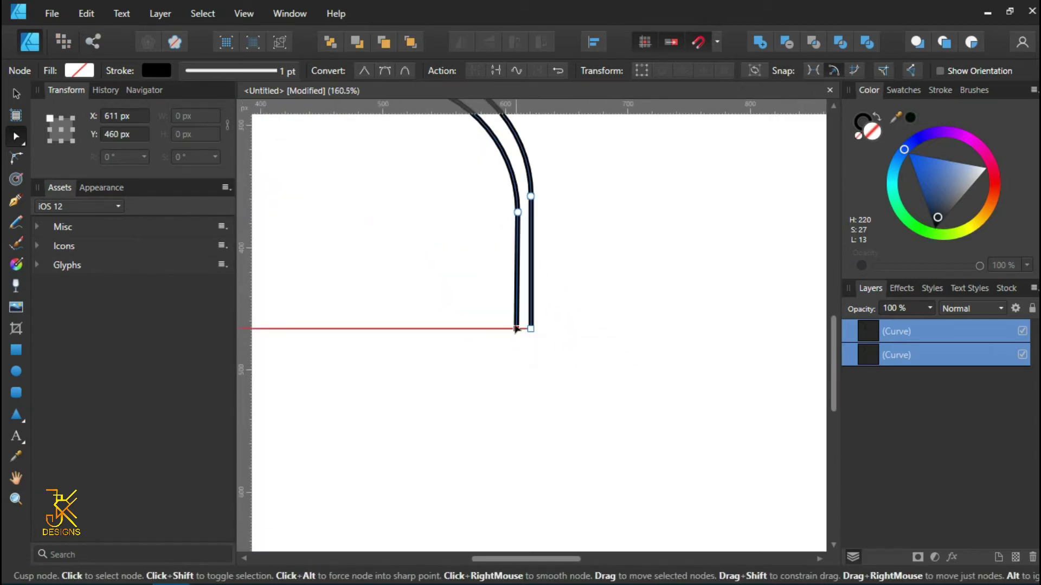
pyautogui.click(585, 280)
# Step: Join the two parallel curves at their bottom end points
pyautogui.scroll(-5, 586, 282)
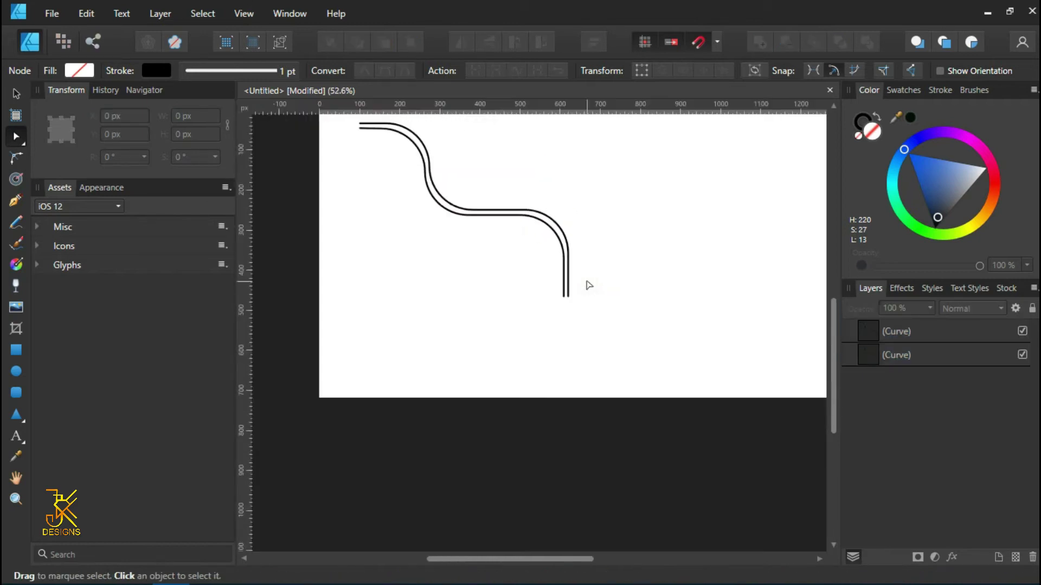
pyautogui.scroll(3, 590, 286)
pyautogui.scroll(-3, 589, 286)
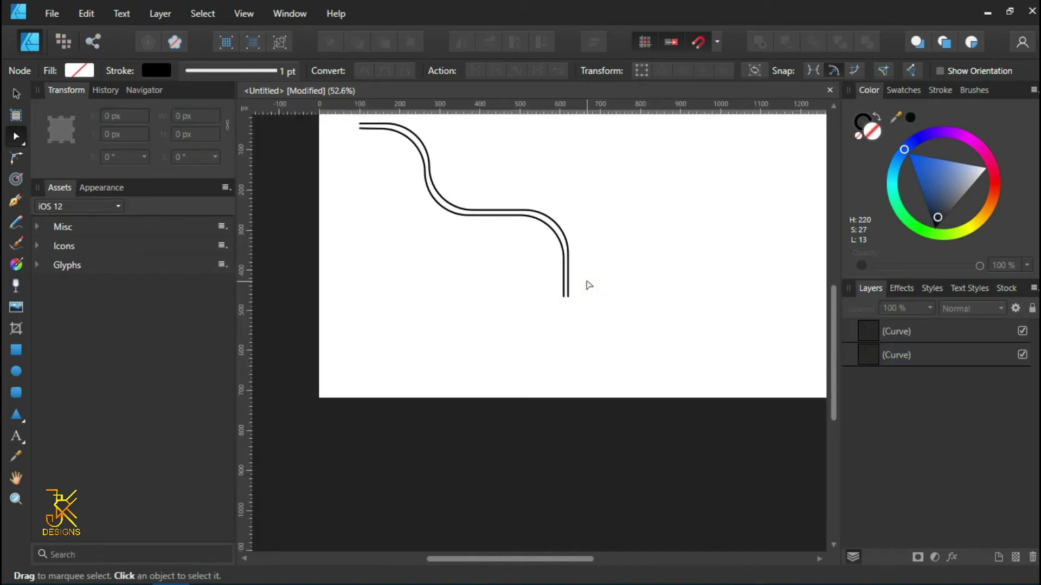
pyautogui.scroll(3, 588, 288)
pyautogui.click(15, 94)
pyautogui.moveTo(325, 215)
pyautogui.mouseDown()
pyautogui.moveTo(632, 444)
pyautogui.moveTo(649, 470)
pyautogui.mouseUp()
pyautogui.scroll(4, 596, 428)
pyautogui.press('a')
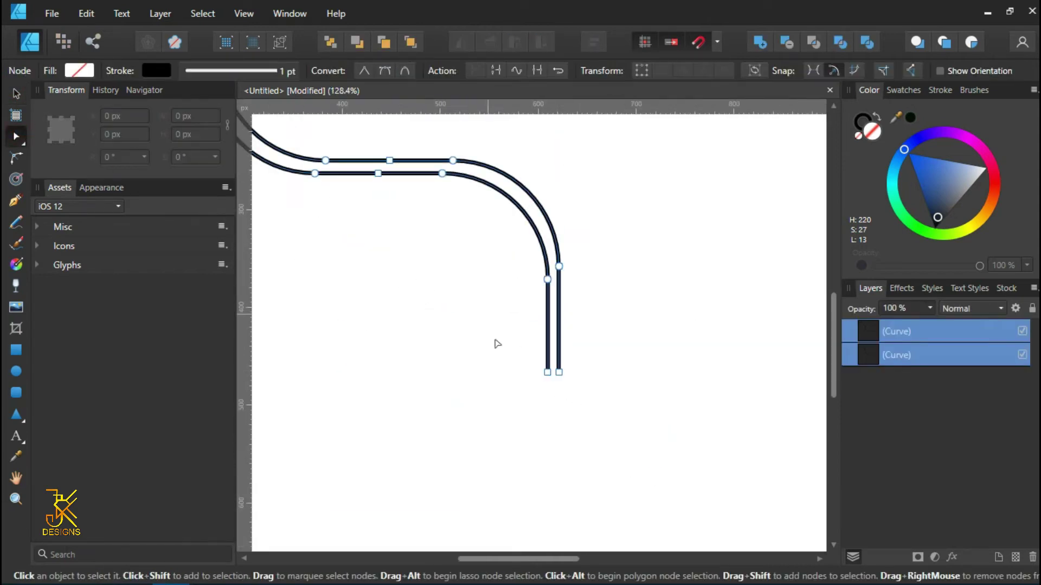
pyautogui.scroll(3, 520, 355)
pyautogui.scroll(-8, 535, 349)
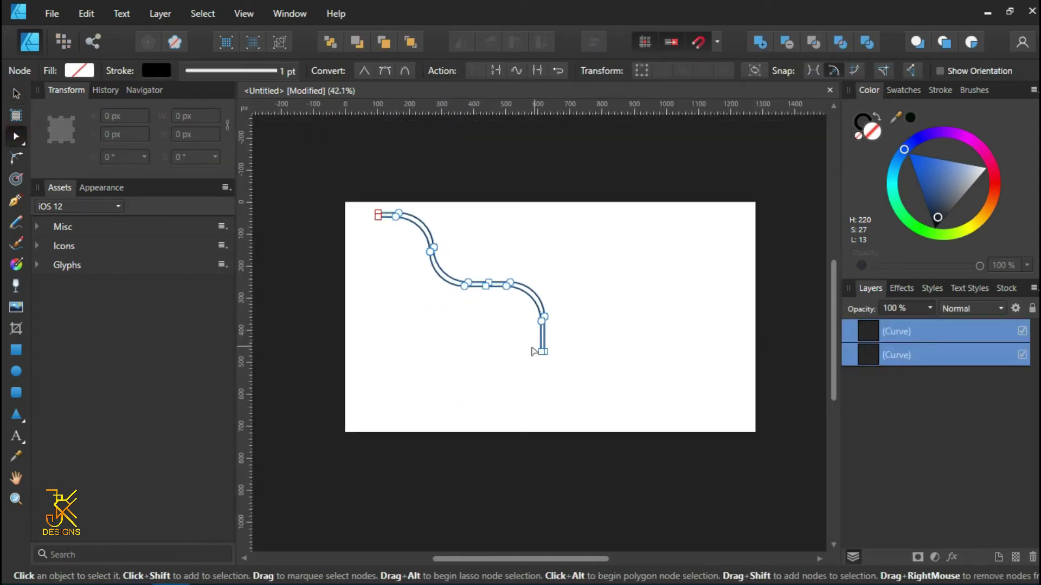
pyautogui.scroll(4, 517, 357)
pyautogui.scroll(2, 518, 354)
pyautogui.moveTo(599, 301); pyautogui.dragTo(685, 370)
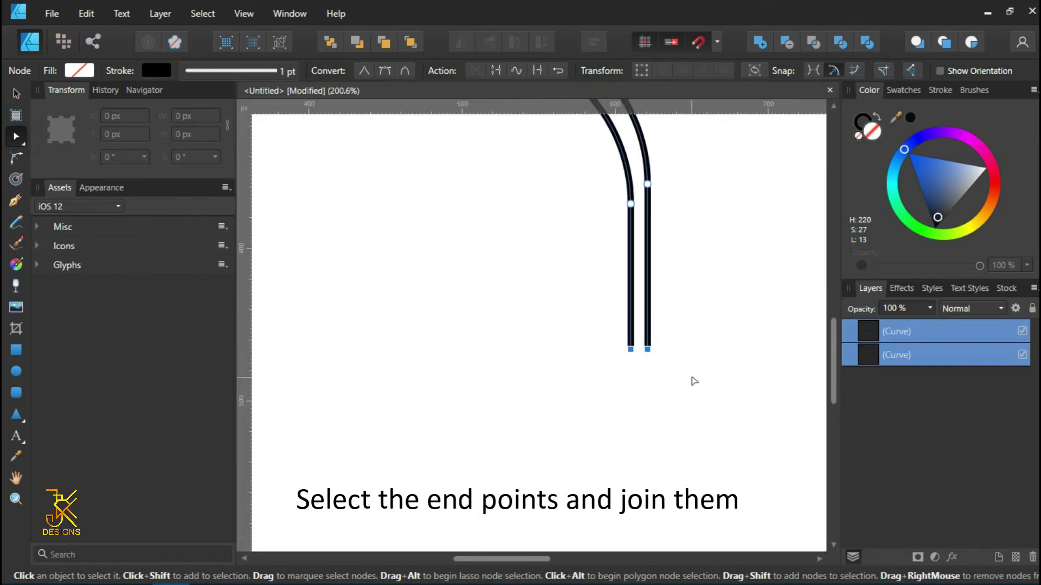
pyautogui.click(538, 70)
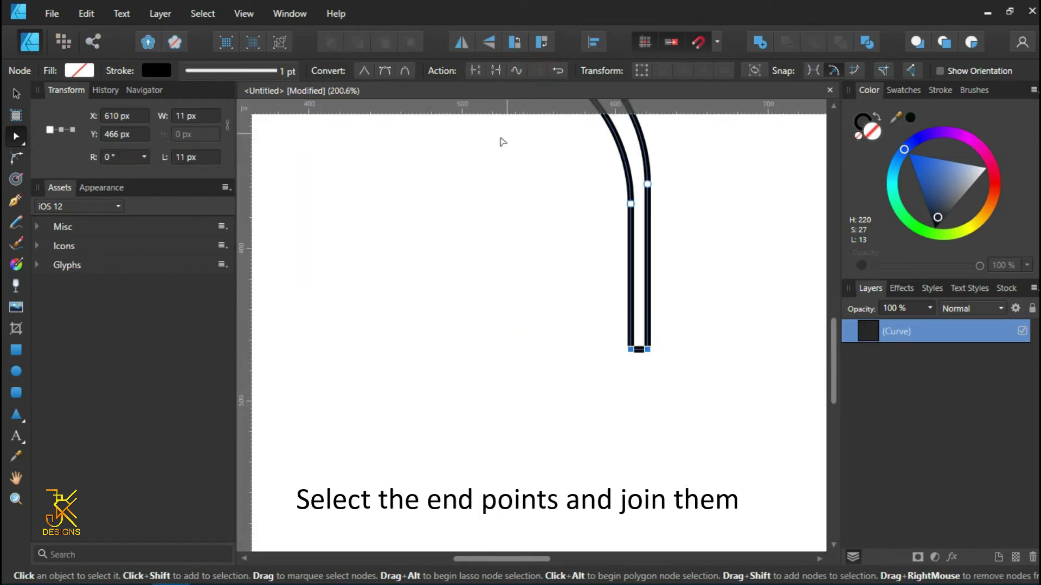
# Step: Join the two left end points to close the wavy band outline
pyautogui.scroll(-6, 487, 190)
pyautogui.moveTo(458, 226); pyautogui.dragTo(537, 347)
pyautogui.scroll(4, 471, 282)
pyautogui.scroll(2, 403, 196)
pyautogui.moveTo(381, 175); pyautogui.dragTo(431, 276)
pyautogui.click(537, 70)
pyautogui.scroll(-4, 537, 216)
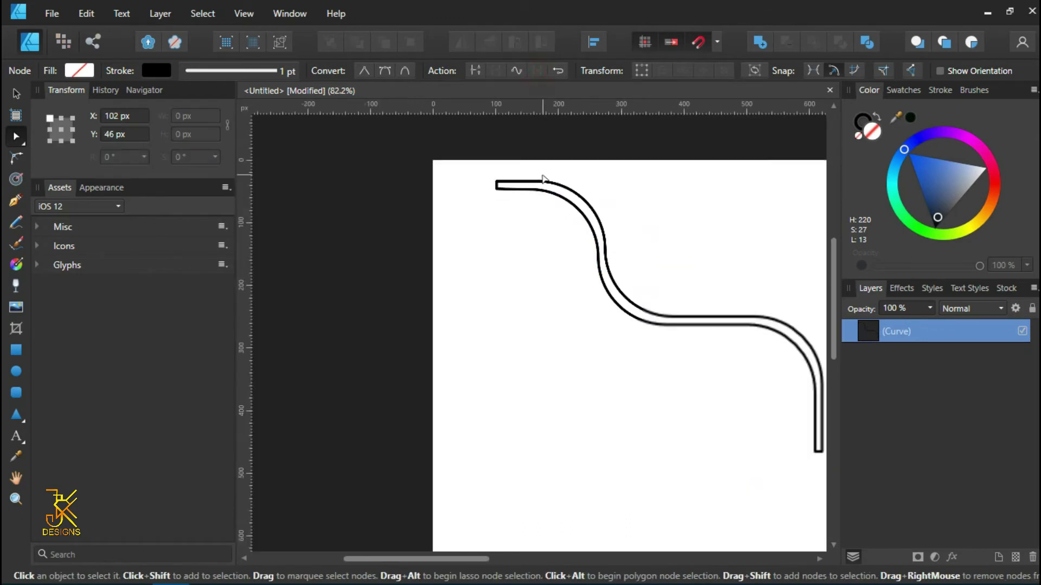
pyautogui.moveTo(666, 225); pyautogui.dragTo(537, 187)
# Step: Fill the closed band with a green swatch and set its stroke to none
pyautogui.click(15, 93)
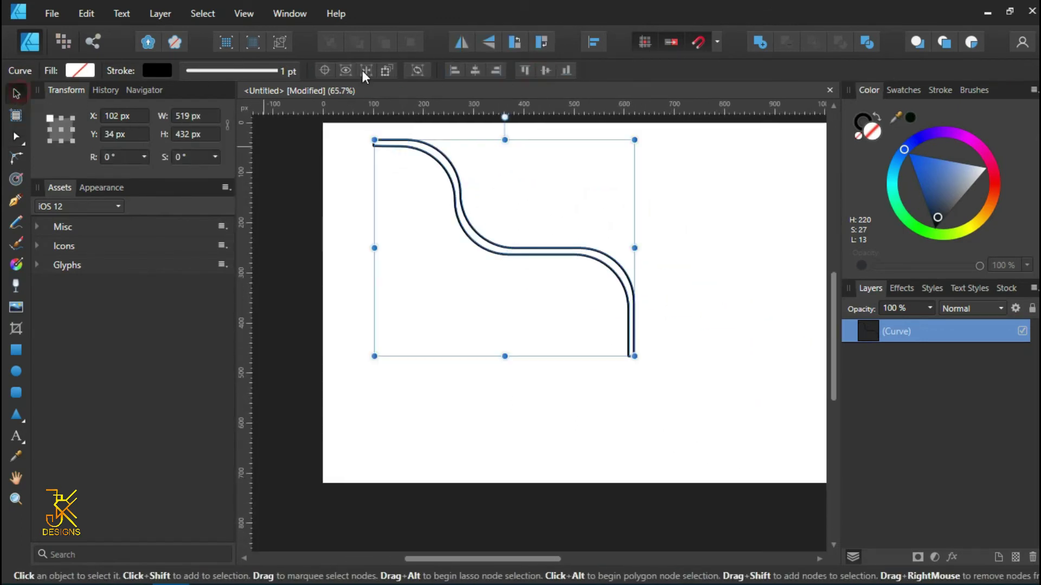
pyautogui.click(889, 88)
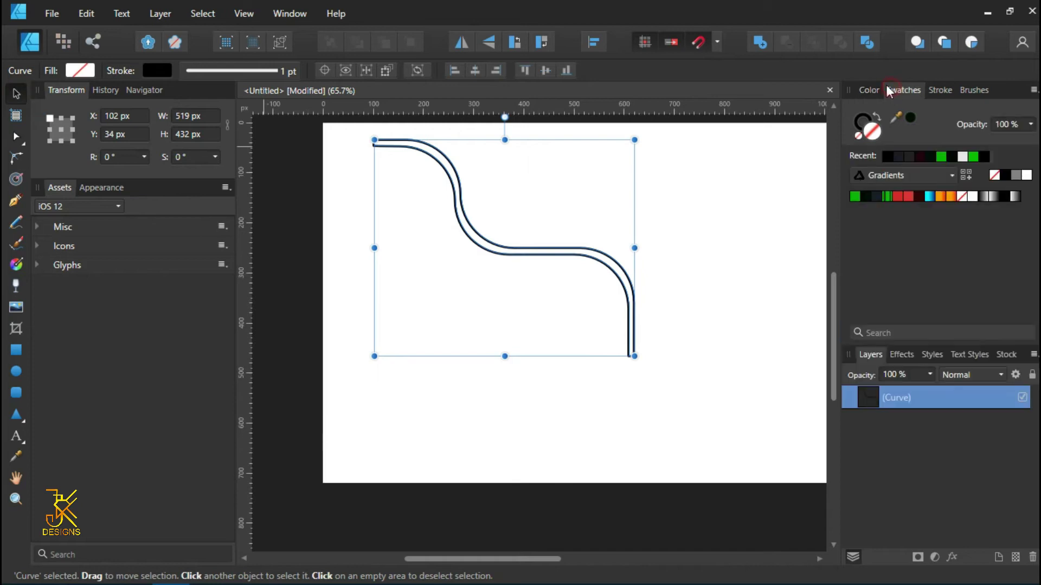
pyautogui.click(855, 197)
pyautogui.click(162, 71)
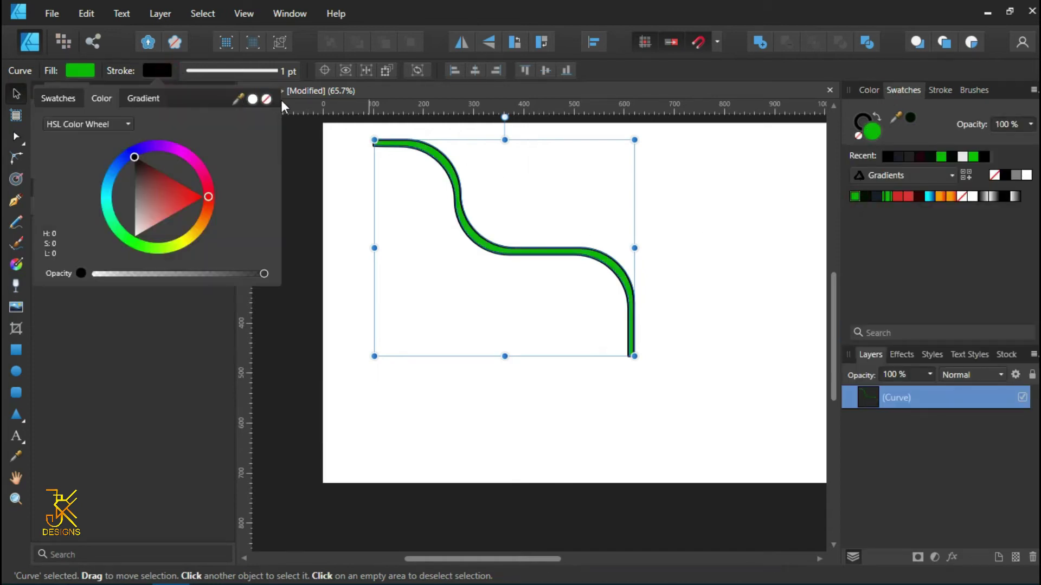
pyautogui.click(266, 98)
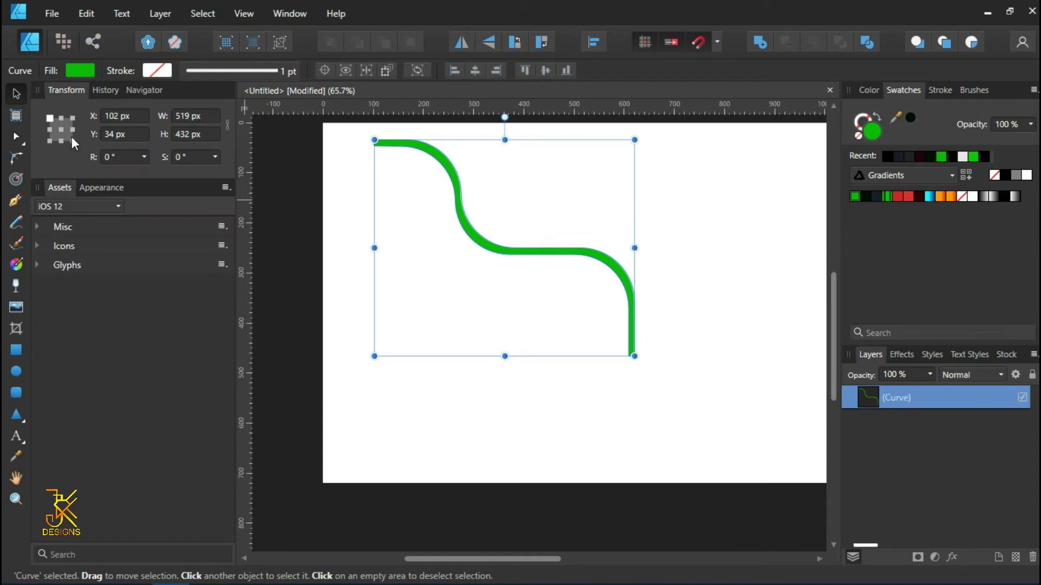
pyautogui.scroll(-3, 594, 227)
pyautogui.scroll(3, 595, 227)
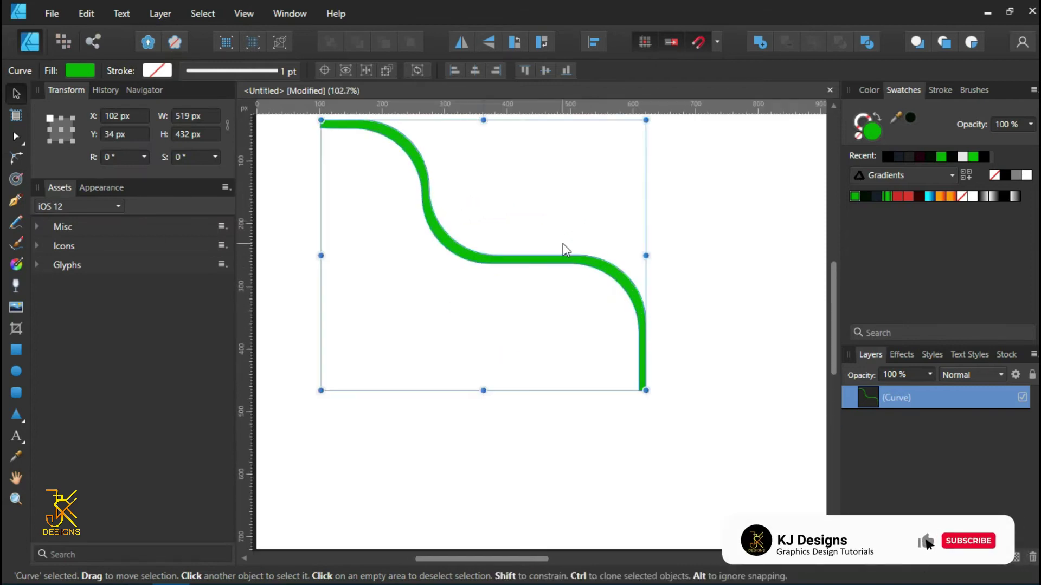
pyautogui.scroll(-1, 563, 243)
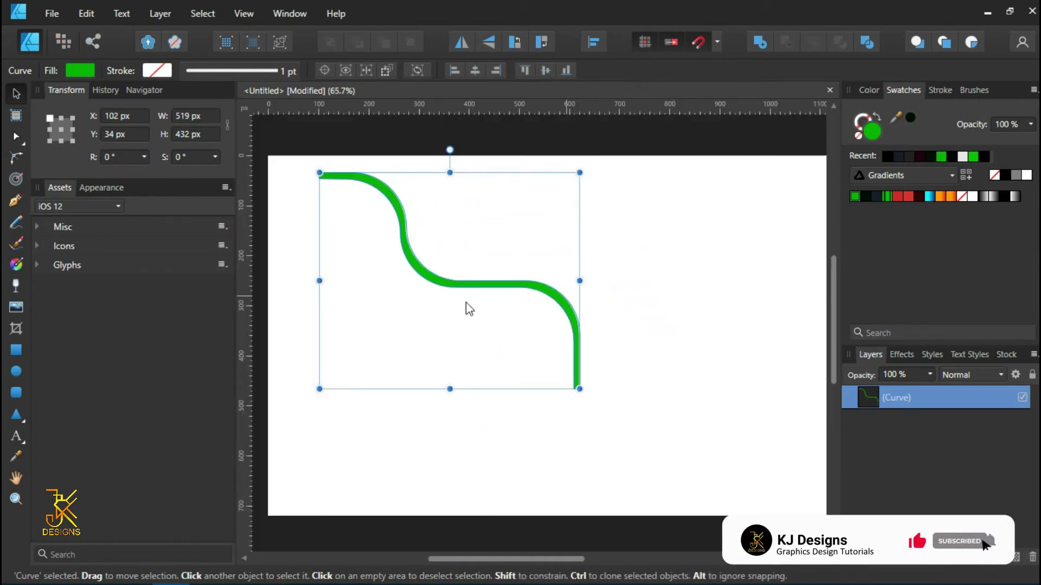
# Step: Lay a linear gradient across the curve from bright green to a dark green-black stop
pyautogui.click(17, 264)
pyautogui.moveTo(320, 301); pyautogui.dragTo(569, 305)
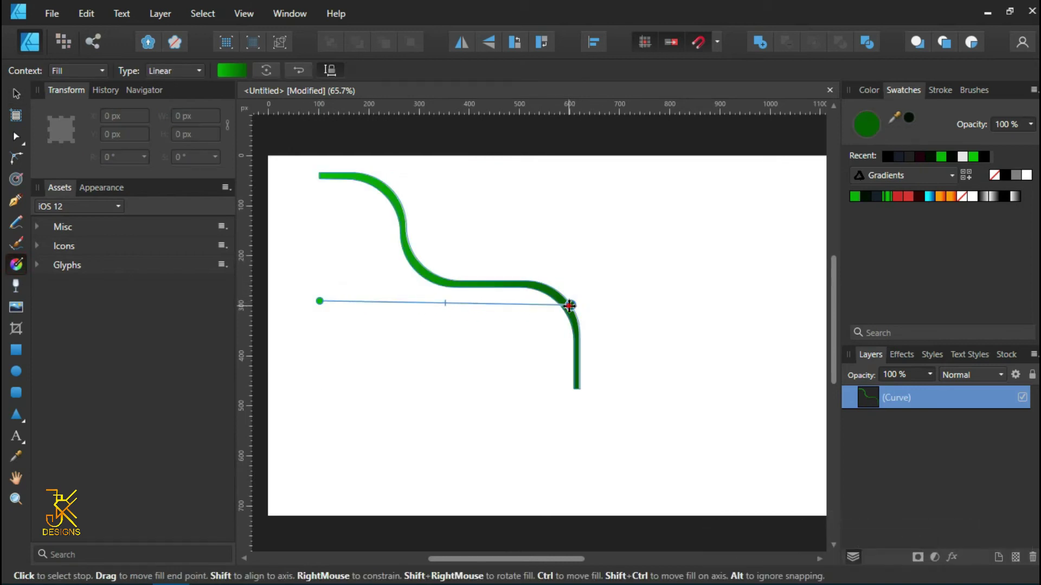
pyautogui.click(852, 197)
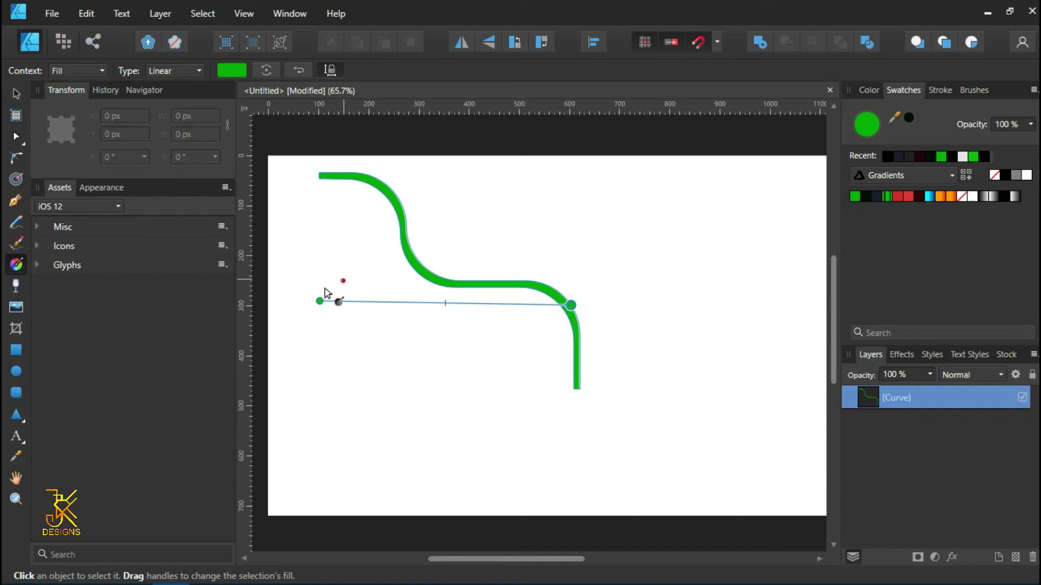
pyautogui.click(394, 302)
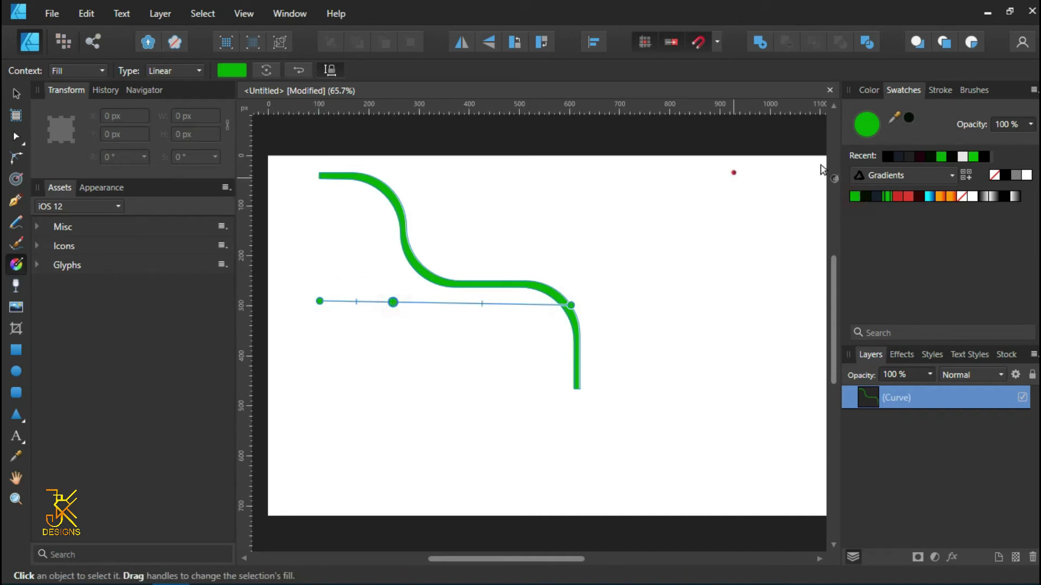
pyautogui.click(868, 198)
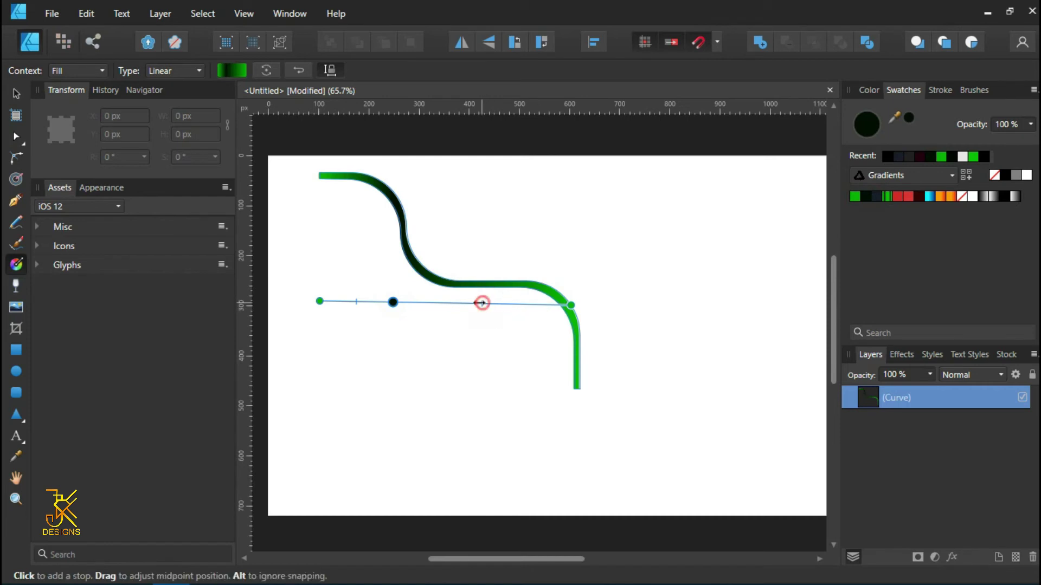
pyautogui.moveTo(358, 302); pyautogui.dragTo(403, 304)
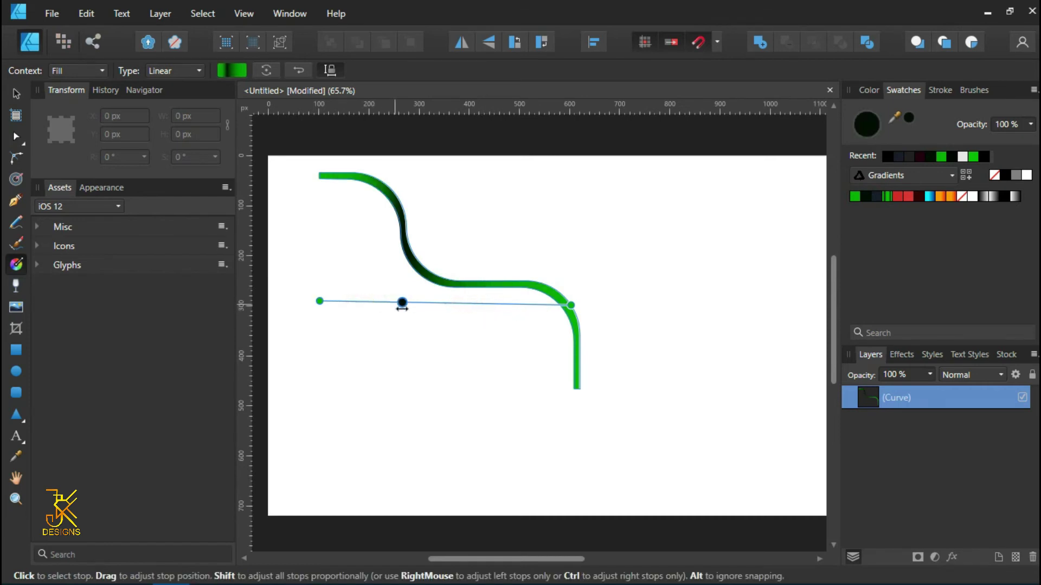
# Step: Add a stop near the right end and make the gradient's end stop dark green-black
pyautogui.click(529, 305)
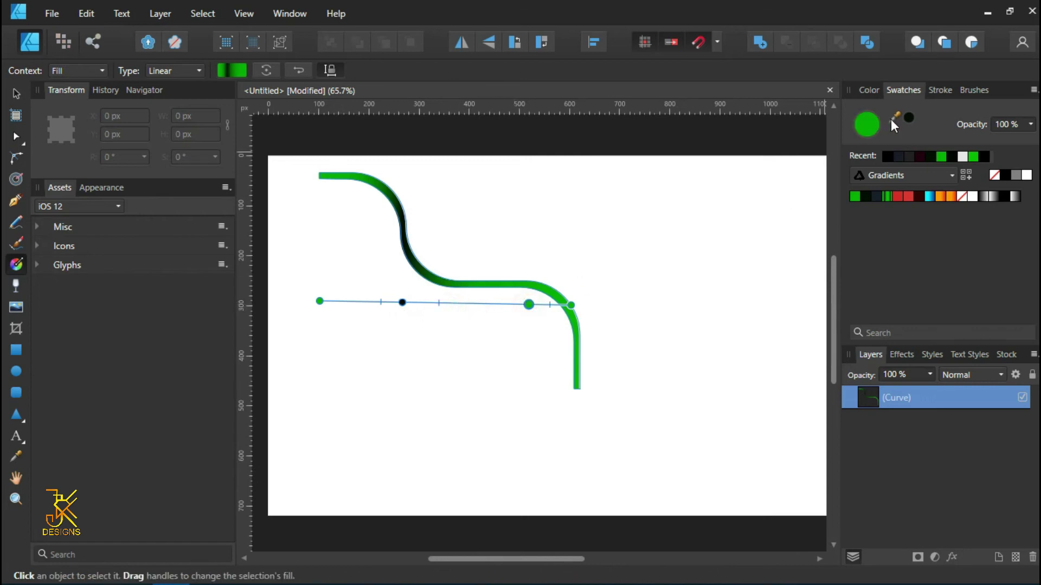
pyautogui.click(572, 305)
pyautogui.click(865, 196)
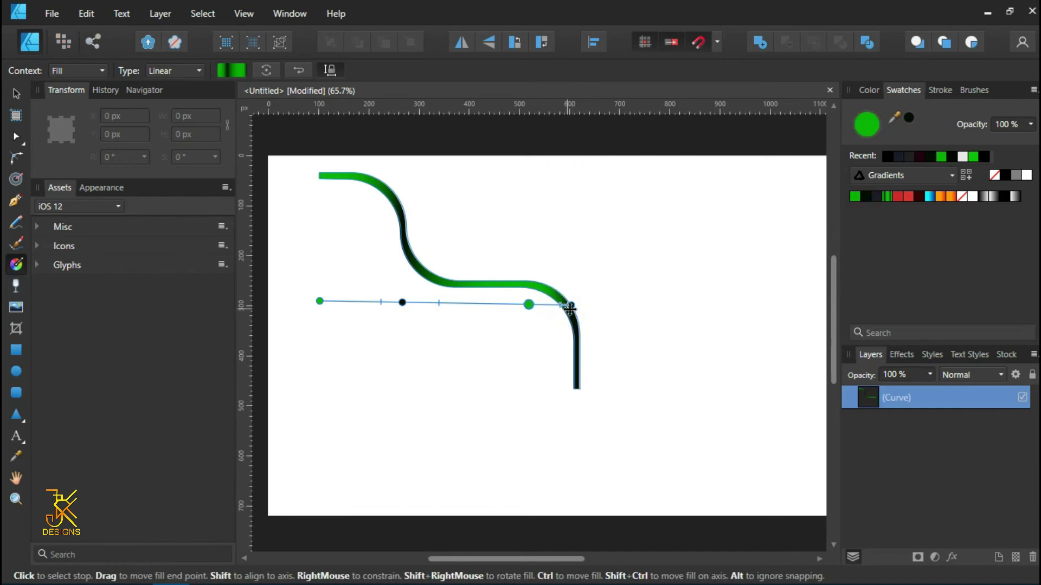
pyautogui.press('v')
pyautogui.scroll(-2, 577, 291)
pyautogui.scroll(2, 558, 296)
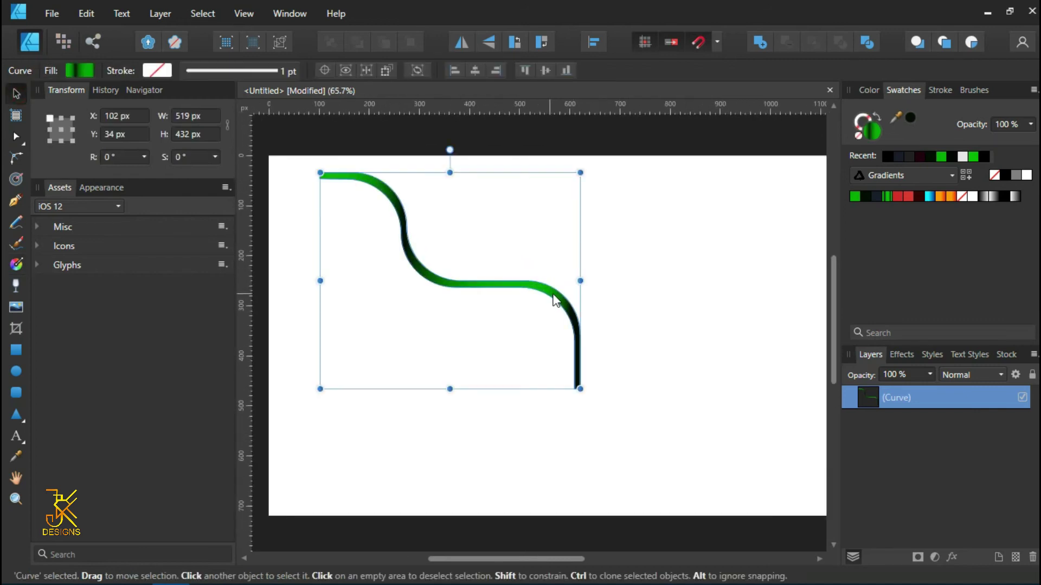
# Step: Duplicate the gradient curve with a slight down-left offset, repeating until seven copies exist
pyautogui.click(870, 89)
pyautogui.rightClick(876, 326)
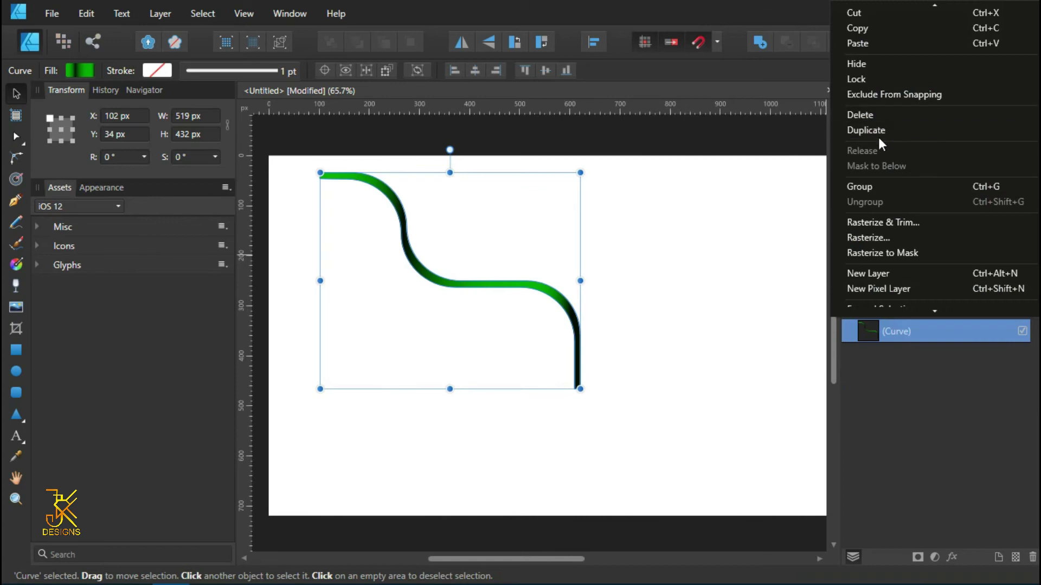
pyautogui.click(865, 130)
pyautogui.moveTo(488, 283); pyautogui.dragTo(472, 299)
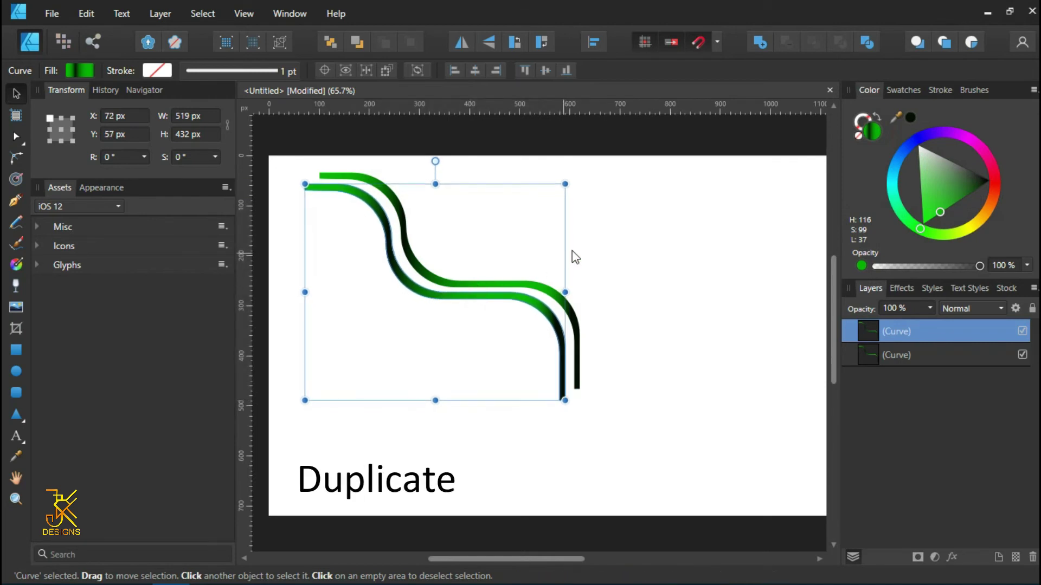
pyautogui.hotkey('ctrl', 'j')
pyautogui.hotkey('ctrl', 'j')
pyautogui.hotkey('ctrl', 'j')
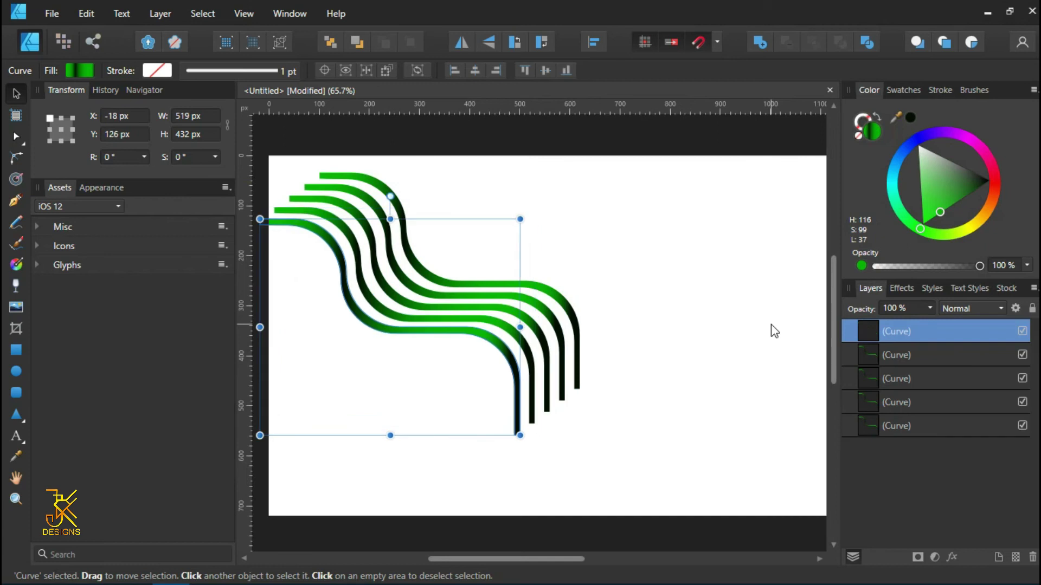
pyautogui.hotkey('ctrl', 'j')
pyautogui.hotkey('ctrl', 'j')
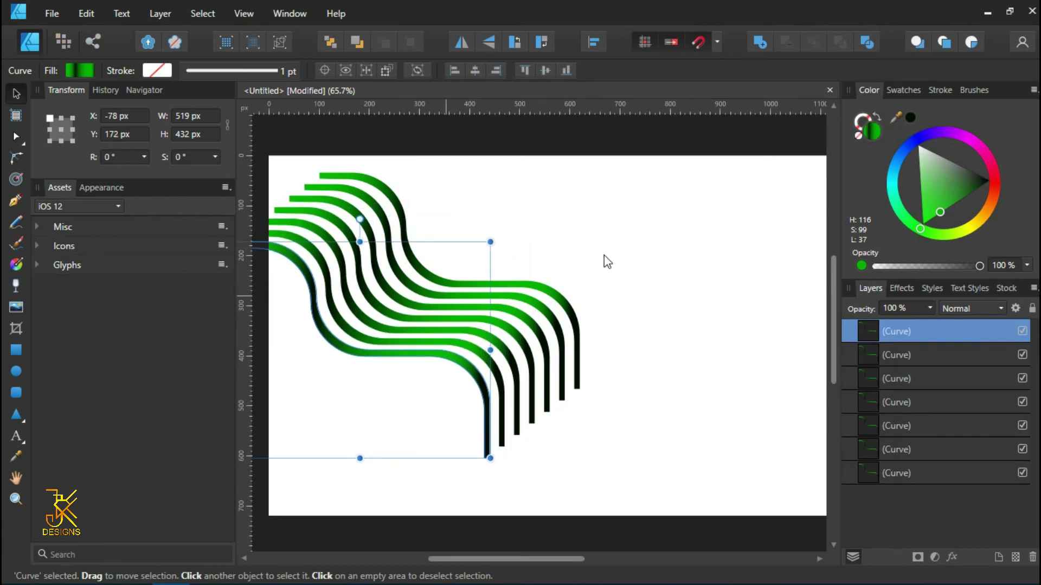
# Step: Select all seven curves and centre the stack on the artboard
pyautogui.scroll(-2, 604, 260)
pyautogui.moveTo(337, 154); pyautogui.dragTo(686, 436)
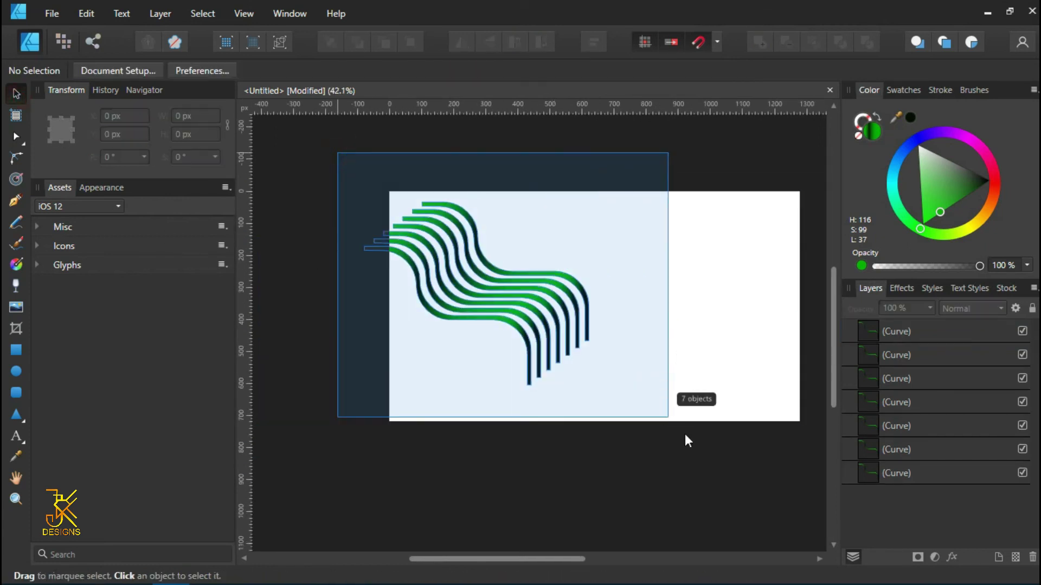
pyautogui.moveTo(487, 291); pyautogui.dragTo(608, 303)
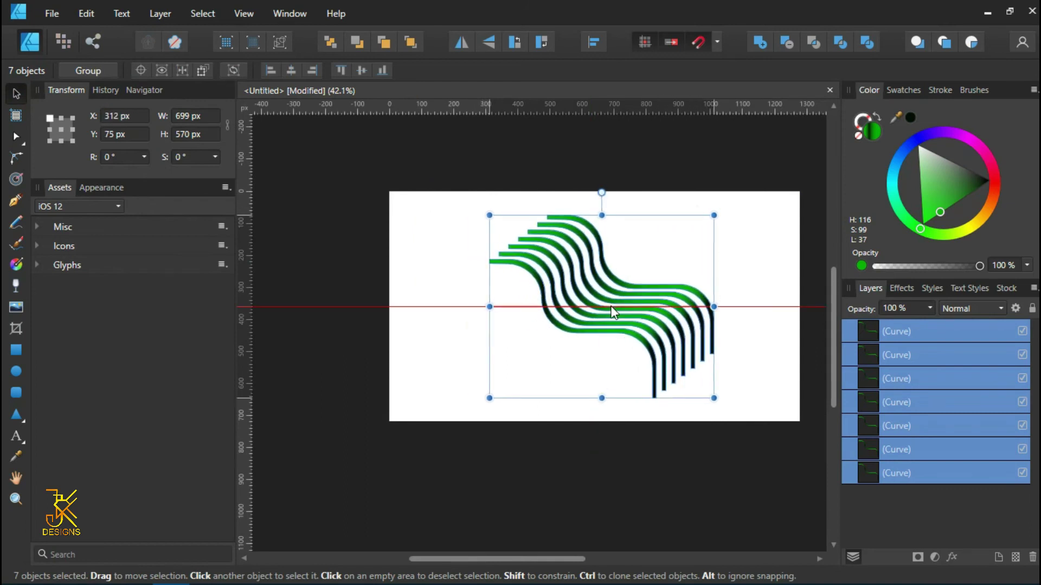
pyautogui.click(726, 249)
pyautogui.scroll(1, 735, 234)
pyautogui.hscroll(1, 727, 239)
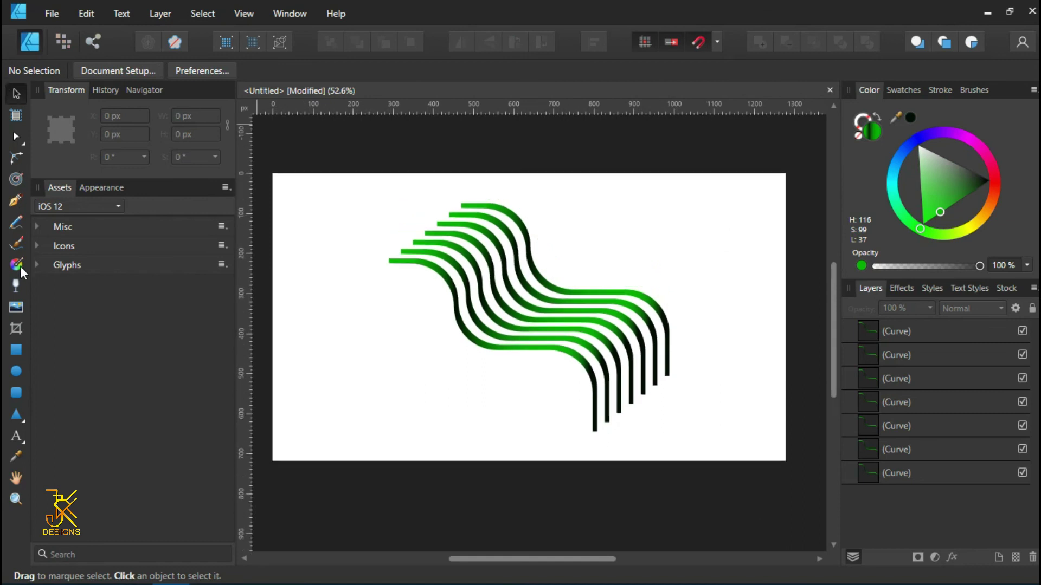
# Step: Draw a rectangle covering the whole artboard and fill it with dark navy
pyautogui.click(16, 350)
pyautogui.moveTo(259, 159); pyautogui.dragTo(800, 499)
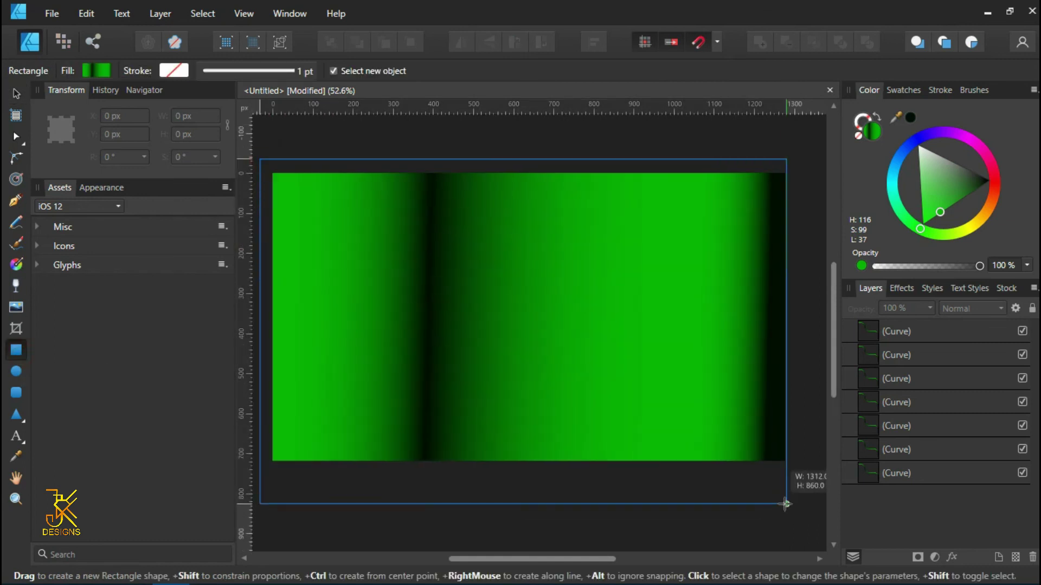
pyautogui.click(897, 91)
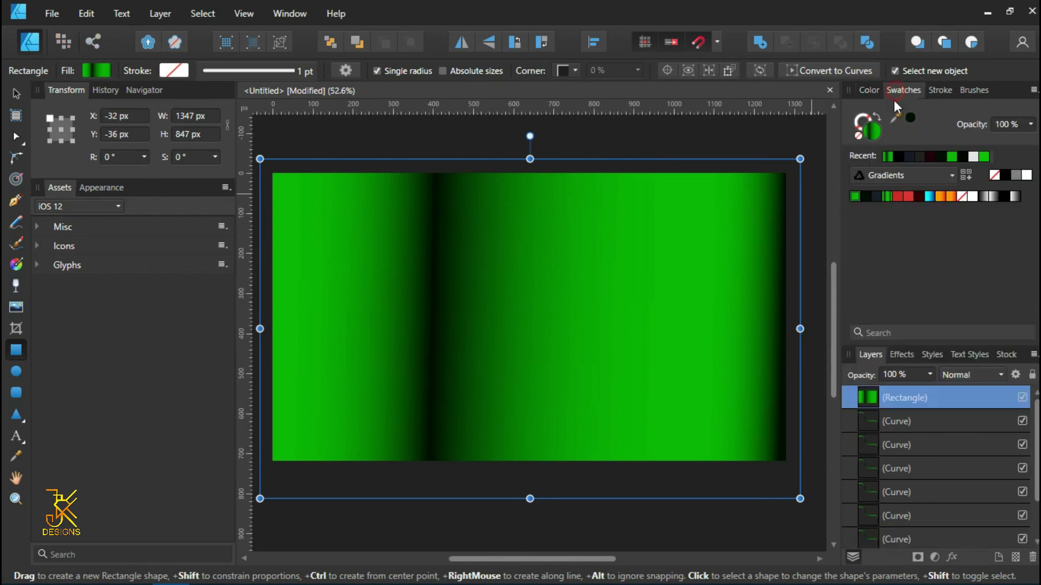
pyautogui.click(876, 197)
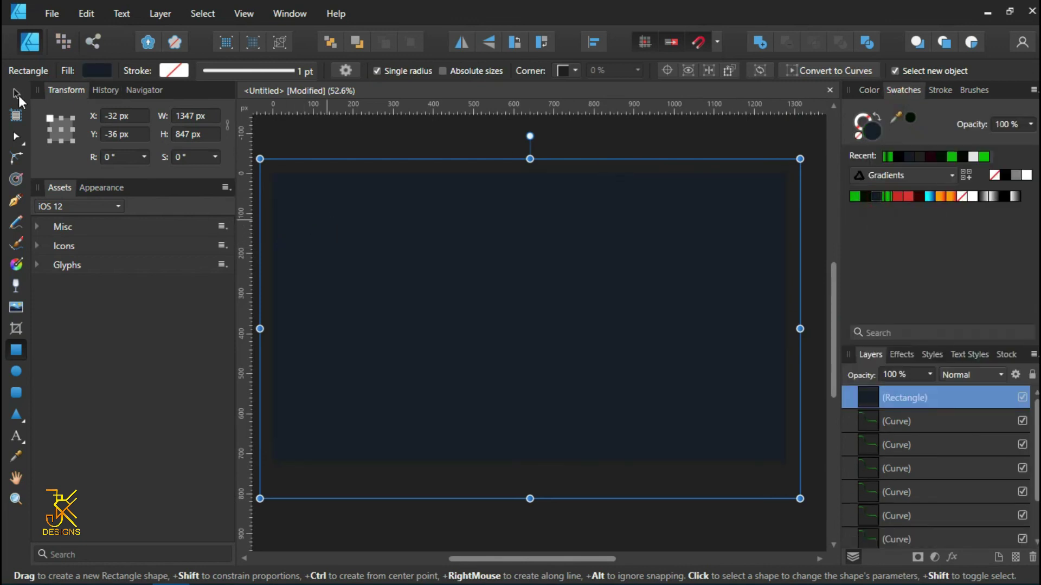
# Step: Send the navy rectangle behind all seven curves and lock it in place
pyautogui.click(17, 95)
pyautogui.rightClick(488, 311)
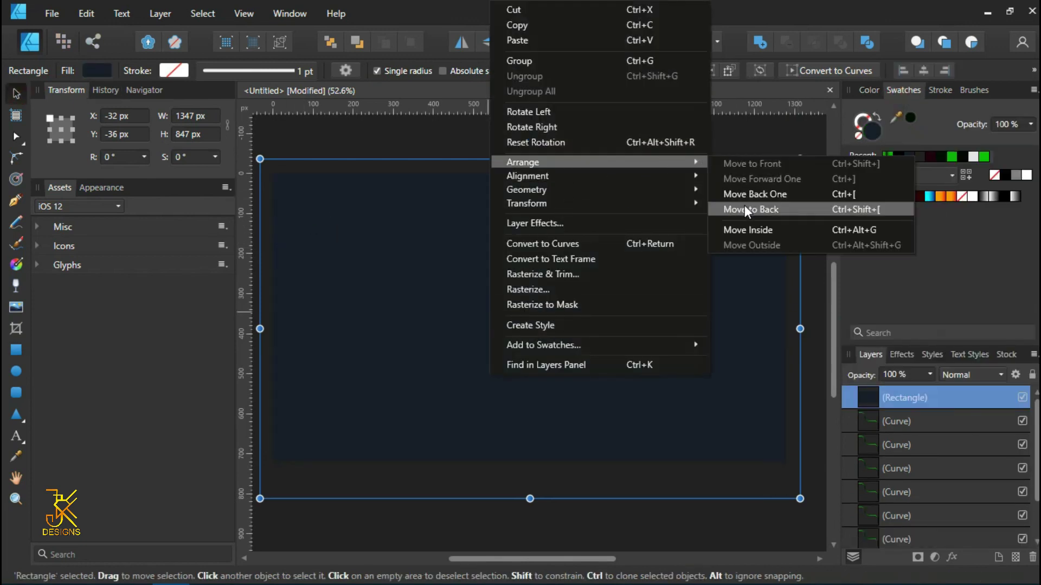
pyautogui.click(748, 211)
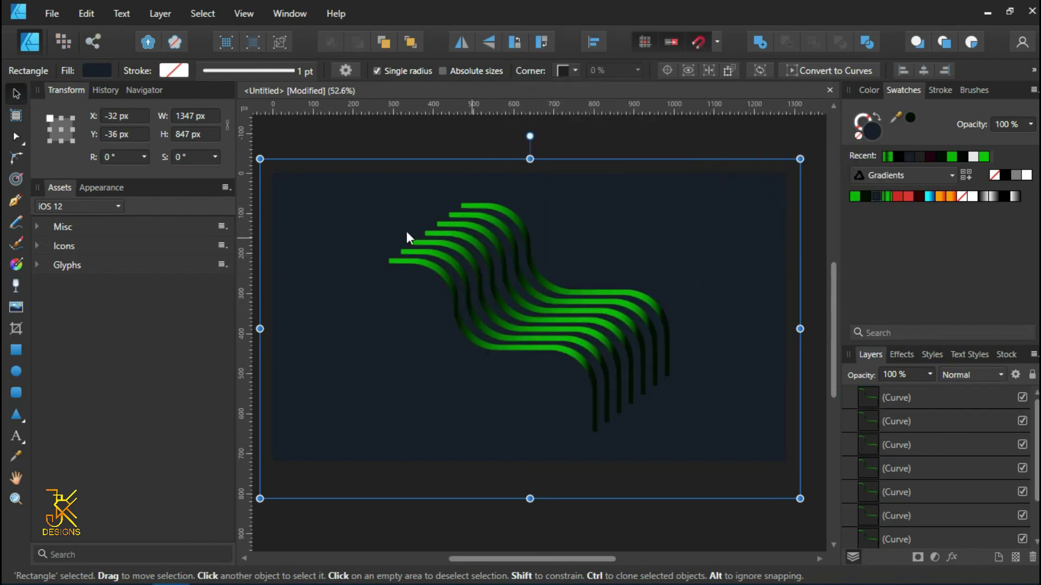
pyautogui.click(868, 90)
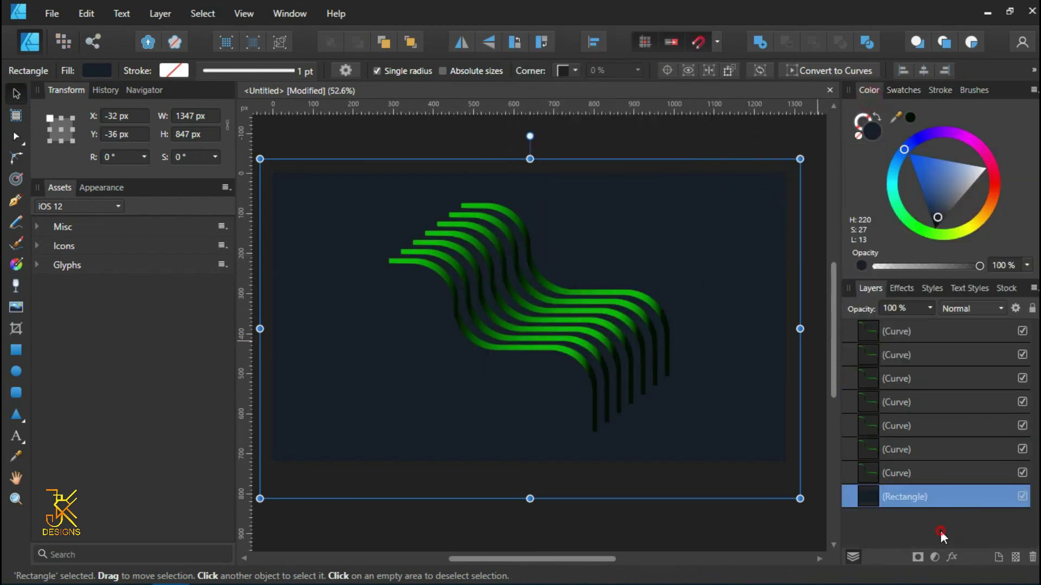
pyautogui.click(858, 473)
pyautogui.click(905, 497)
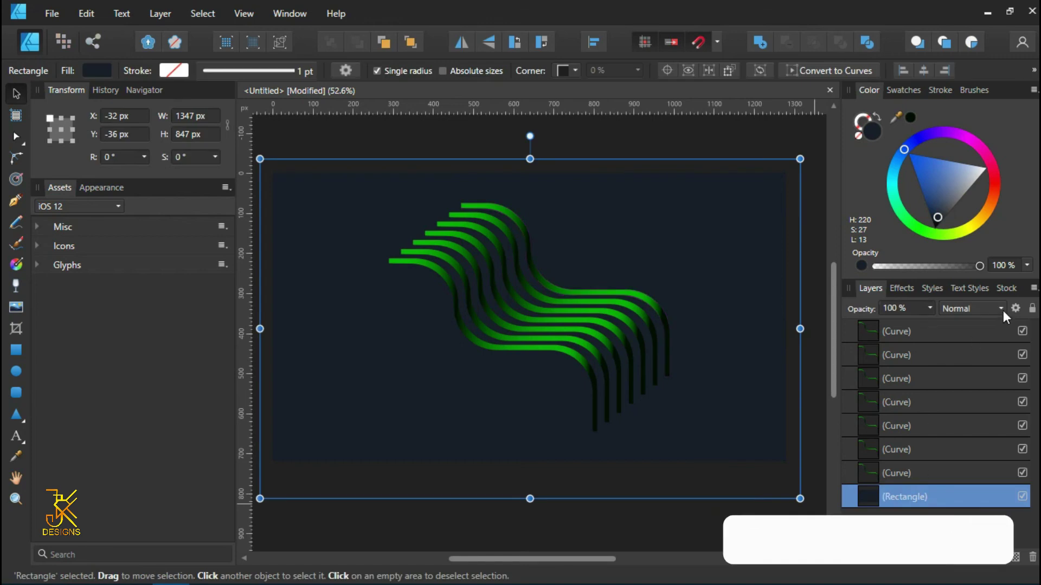
pyautogui.click(1031, 310)
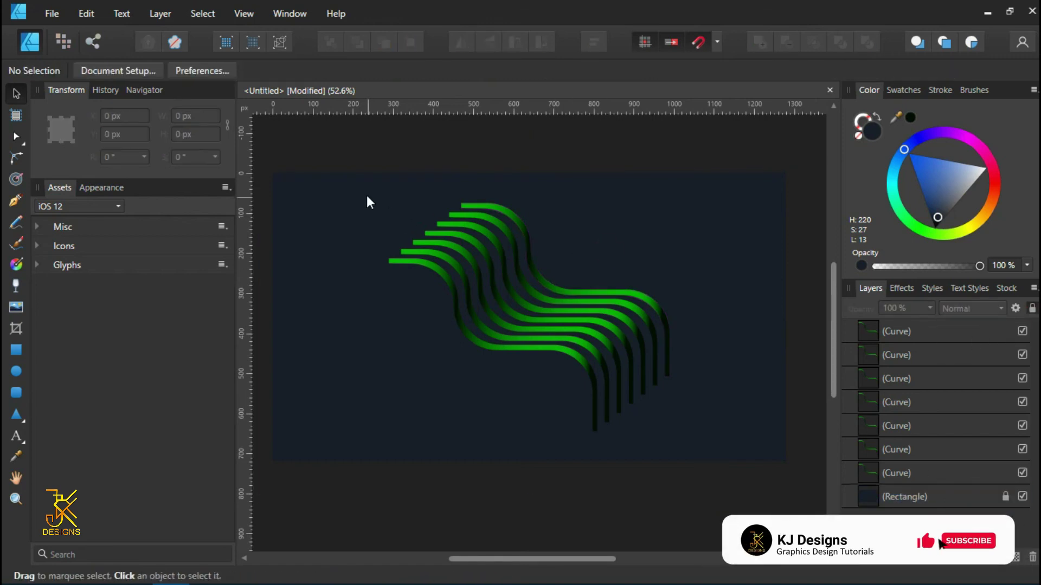
# Step: Rotate the seven curves together by about 31 degrees
pyautogui.moveTo(363, 189); pyautogui.dragTo(737, 468)
pyautogui.moveTo(529, 180); pyautogui.dragTo(463, 209)
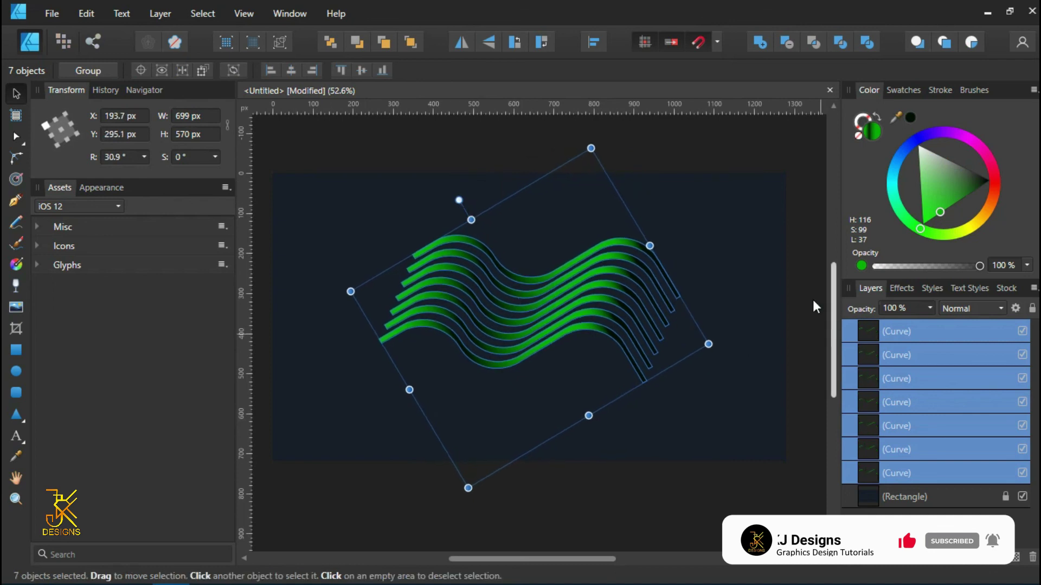
pyautogui.click(724, 154)
pyautogui.scroll(-3, 668, 215)
# Step: Enlarge the stack of seven curves slightly
pyautogui.click(614, 258)
pyautogui.moveTo(493, 205); pyautogui.dragTo(707, 357)
pyautogui.moveTo(456, 205); pyautogui.dragTo(761, 380)
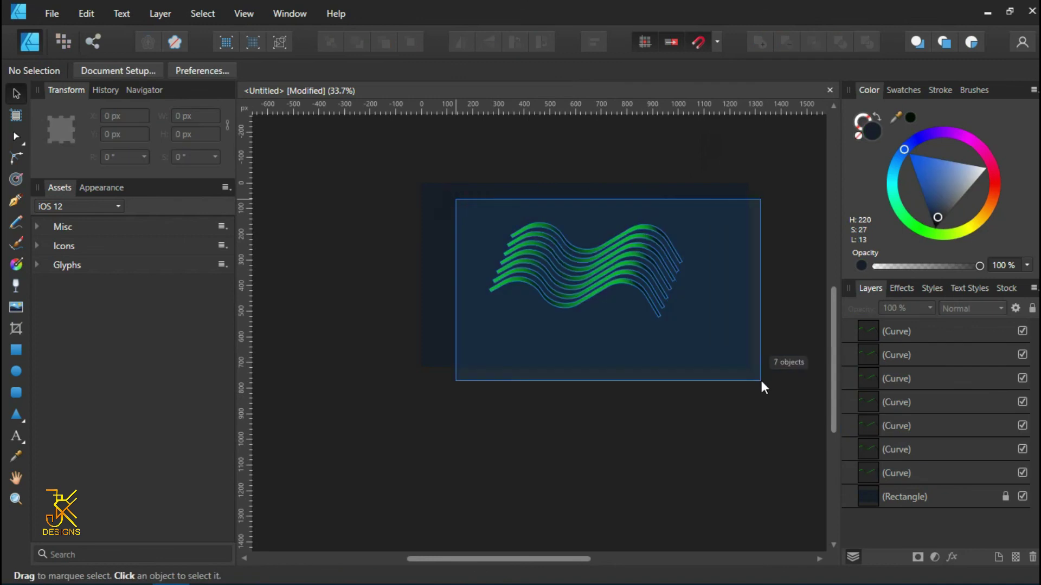
pyautogui.scroll(1, 677, 294)
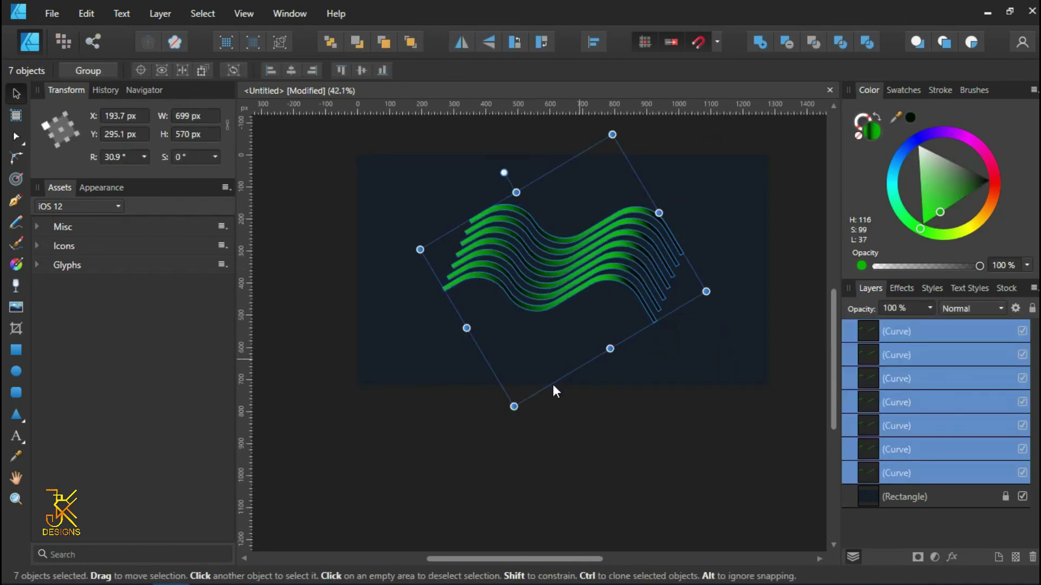
pyautogui.moveTo(514, 406); pyautogui.dragTo(511, 414)
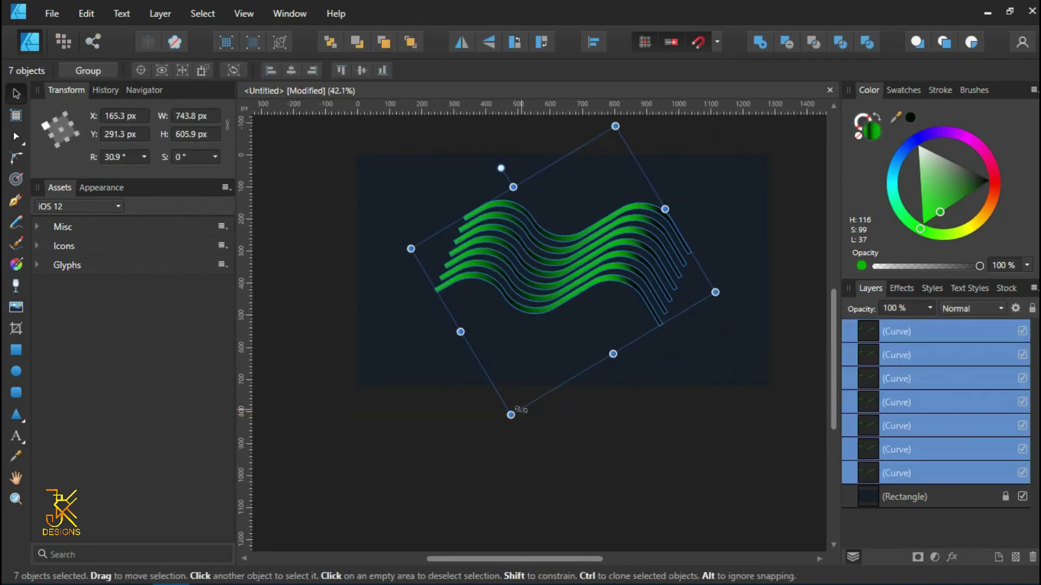
pyautogui.click(627, 423)
# Step: Move the seven curves a little lower on the navy background
pyautogui.scroll(1, 574, 324)
pyautogui.scroll(-1, 504, 278)
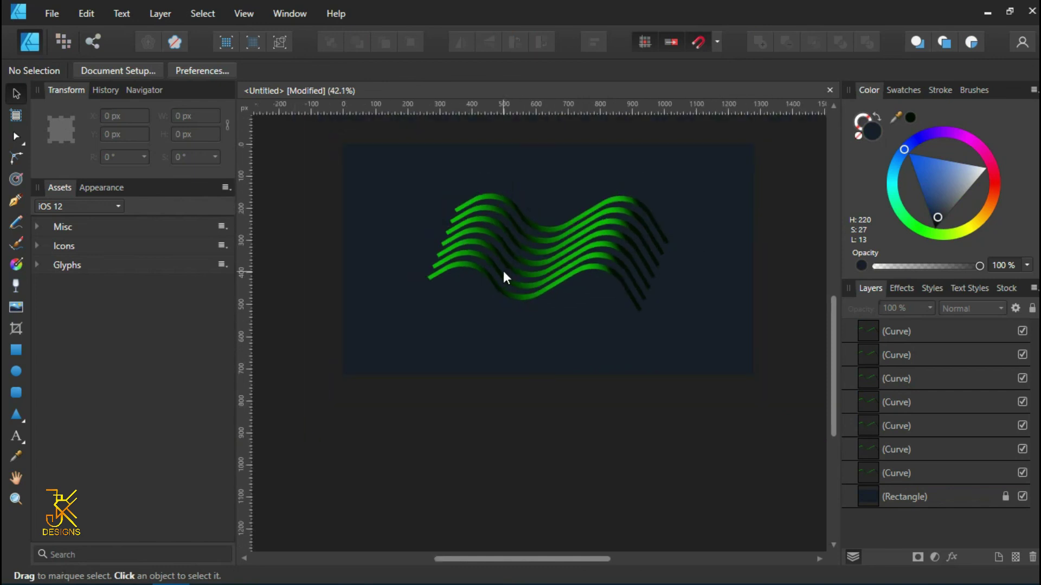
pyautogui.moveTo(412, 170); pyautogui.dragTo(748, 359)
pyautogui.moveTo(540, 235); pyautogui.dragTo(541, 246)
pyautogui.click(740, 360)
pyautogui.moveTo(737, 348); pyautogui.dragTo(642, 325)
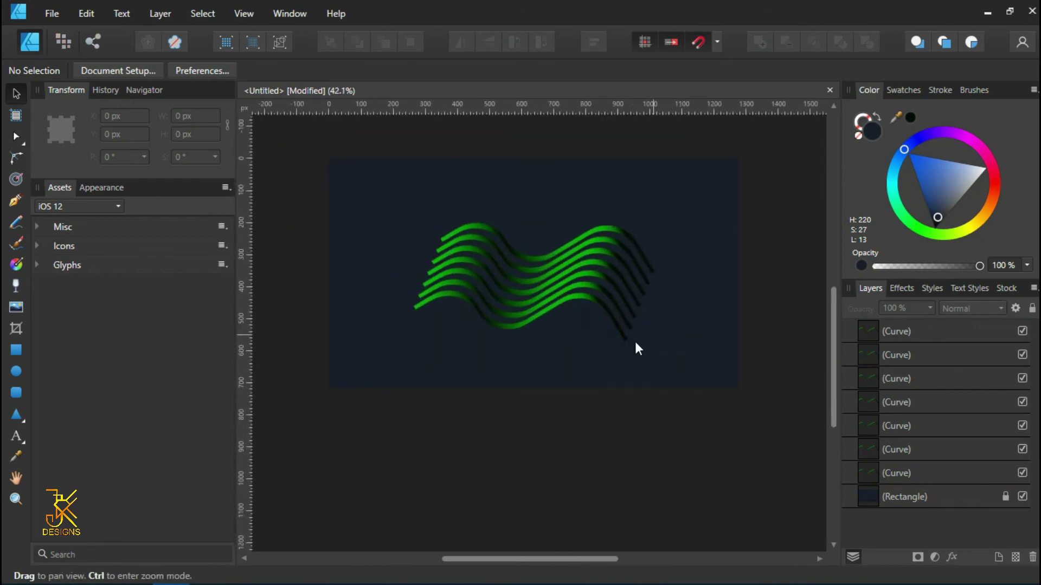